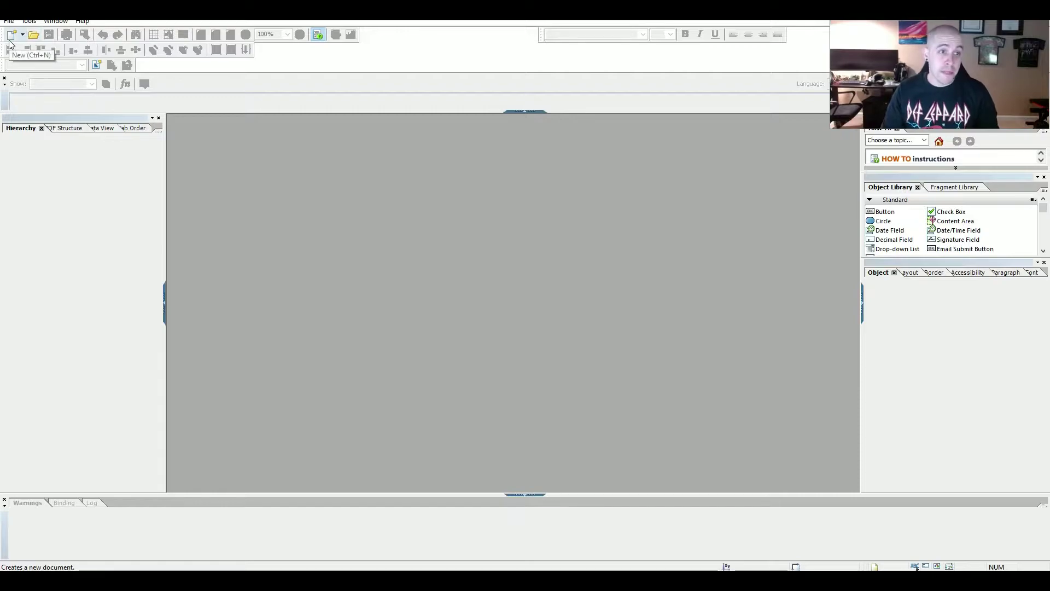
Start a blank form and add a Text object reading 'Section 508 Checklist for Microsoft Word Documents'
{"action": "left_click", "coordinate": [10, 37]}
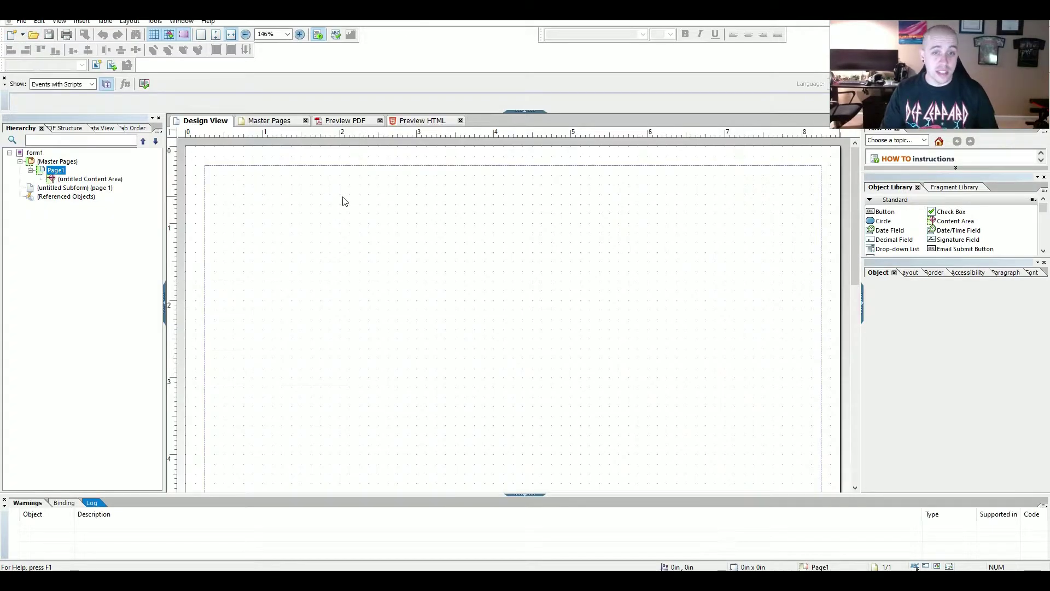
{"action": "scroll", "coordinate": [404, 230], "scroll_direction": "down", "scroll_amount": 1}
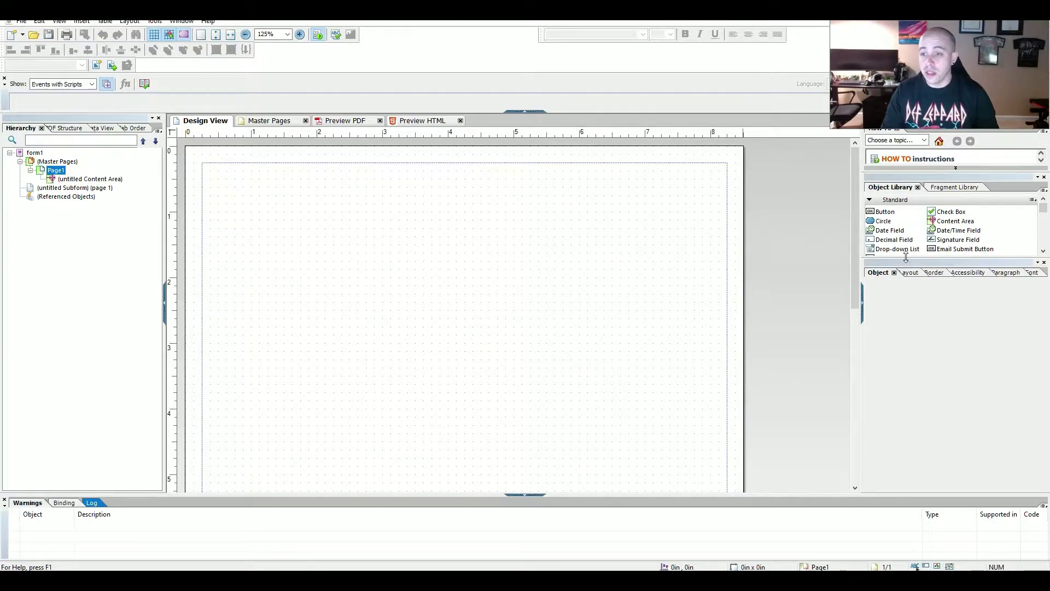
{"action": "left_click_drag", "start_coordinate": [906, 257], "coordinate": [914, 313]}
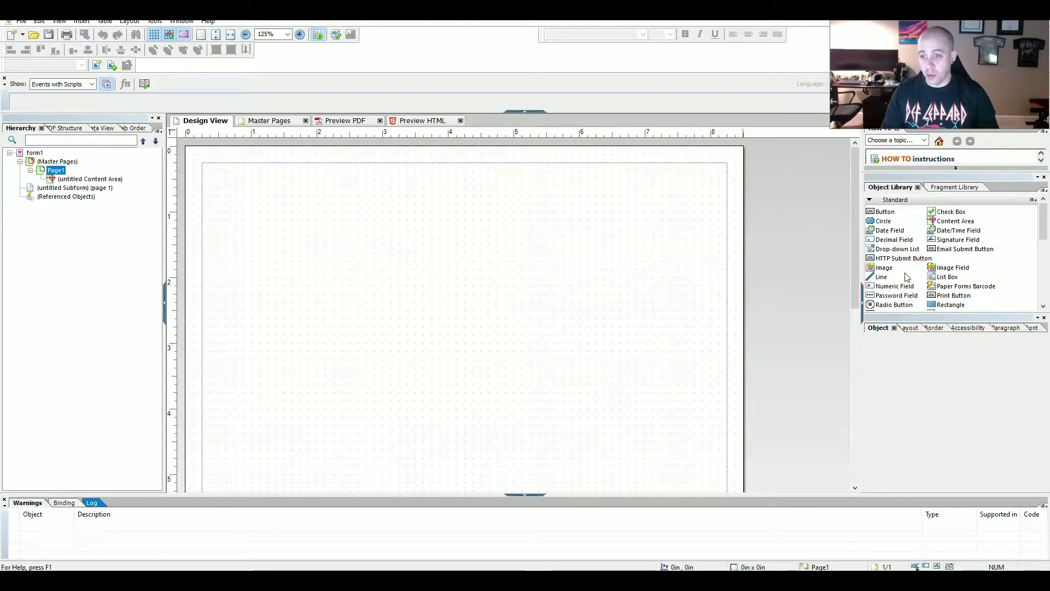
{"action": "scroll", "coordinate": [916, 287], "scroll_direction": "down", "scroll_amount": 2}
{"action": "left_click_drag", "start_coordinate": [940, 269], "coordinate": [386, 226]}
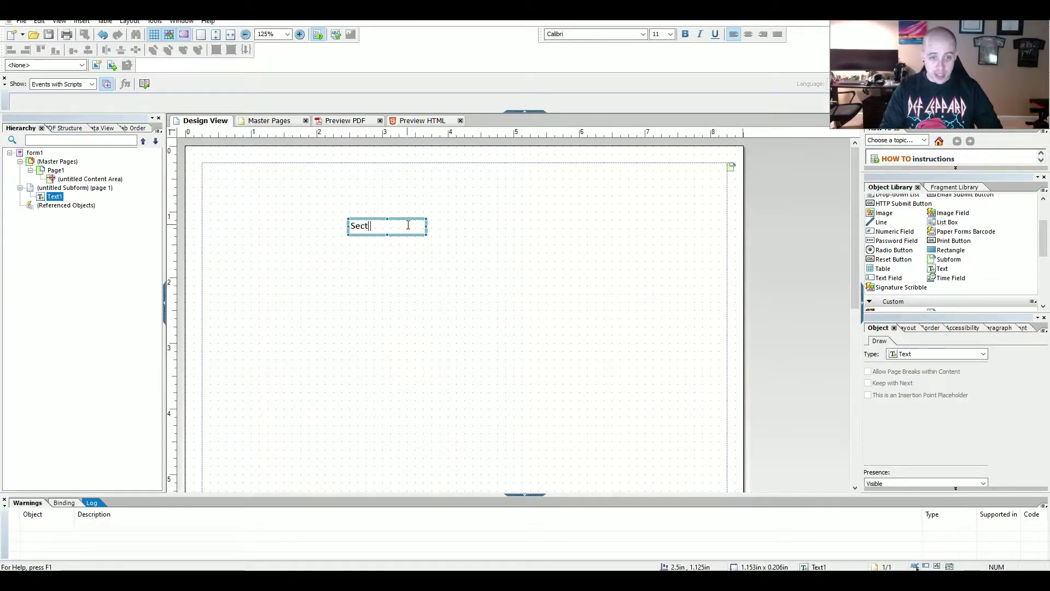
{"action": "type", "text": "ion 508"}
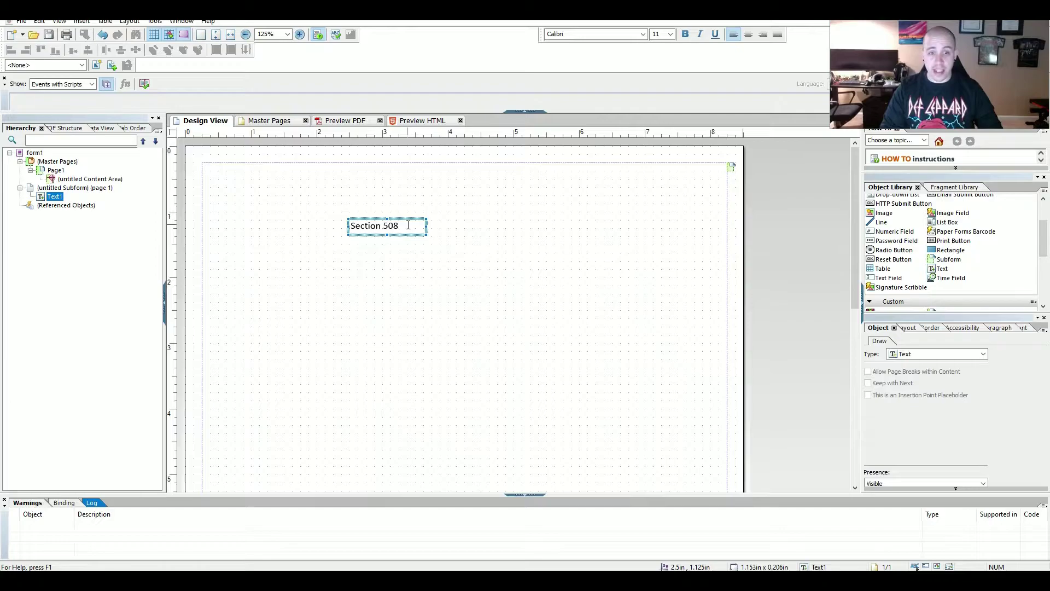
{"action": "type", "text": " Checklist for Microsoft W"}
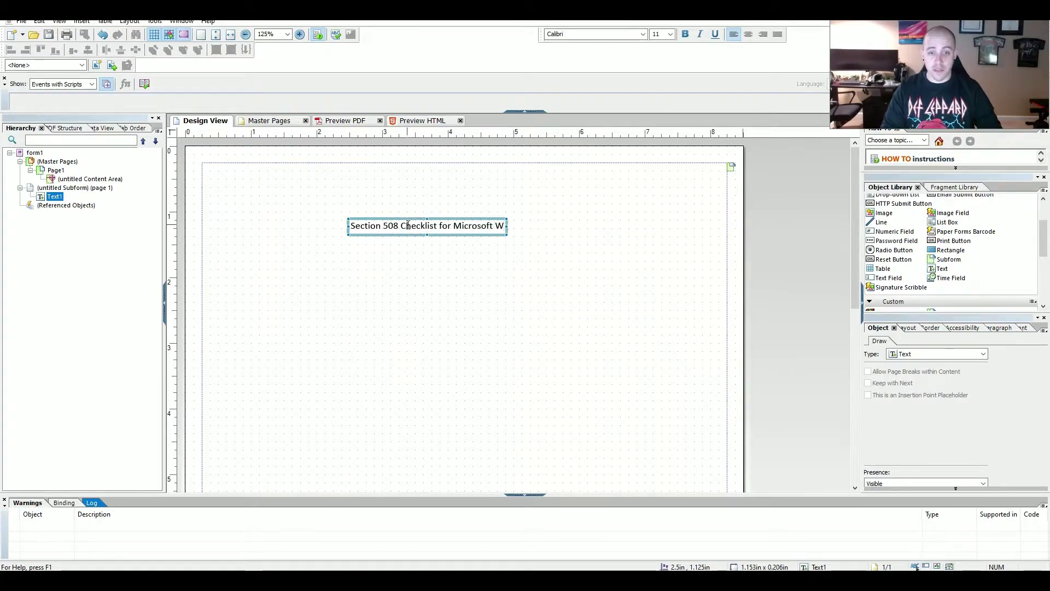
{"action": "type", "text": "ord Documents"}
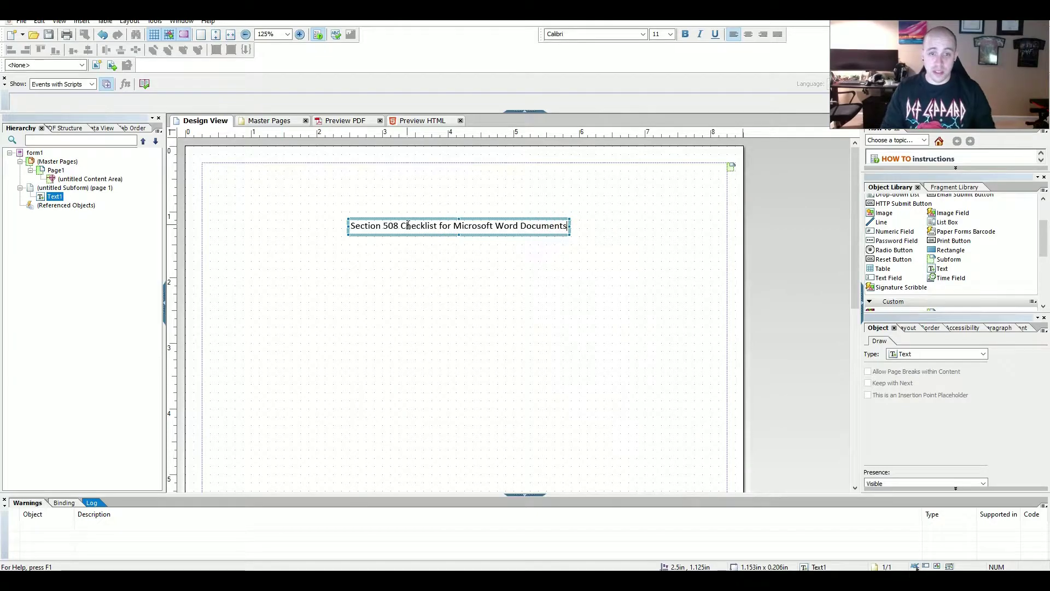
Move the title to the top, stretch it full page width, and set its role to Heading Level 1
{"action": "left_click_drag", "start_coordinate": [409, 220], "coordinate": [417, 171]}
{"action": "key", "text": "Up"}
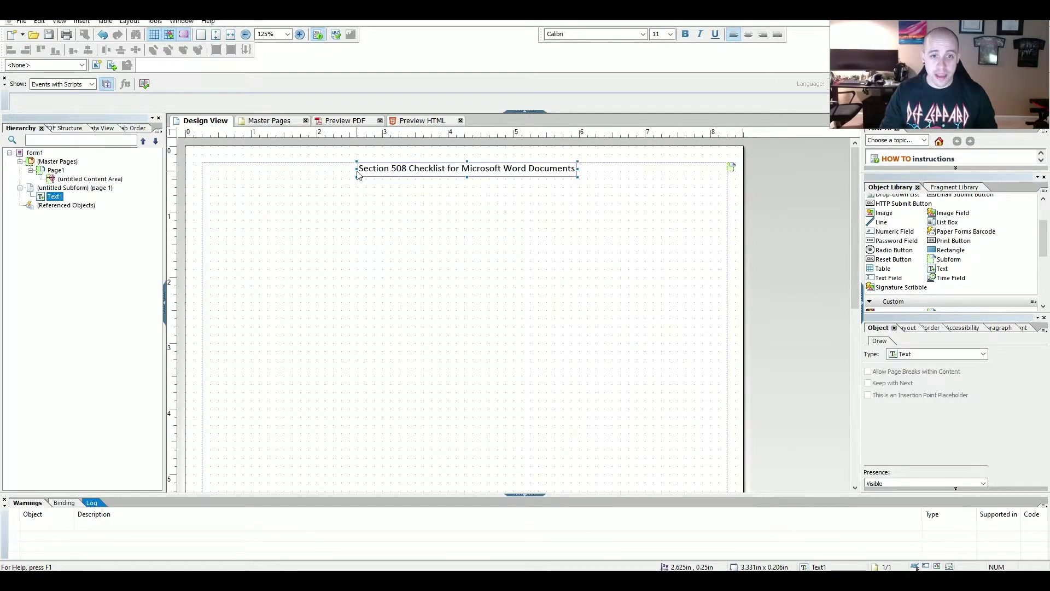
{"action": "left_click_drag", "start_coordinate": [186, 172], "coordinate": [185, 173]}
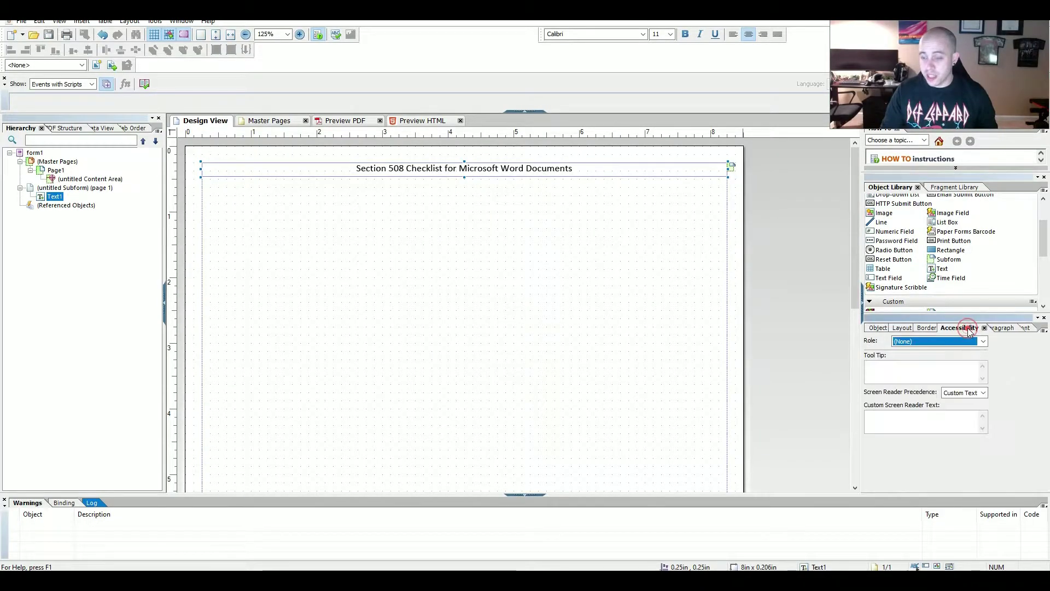
{"action": "left_click", "coordinate": [912, 341]}
{"action": "left_click", "coordinate": [922, 422]}
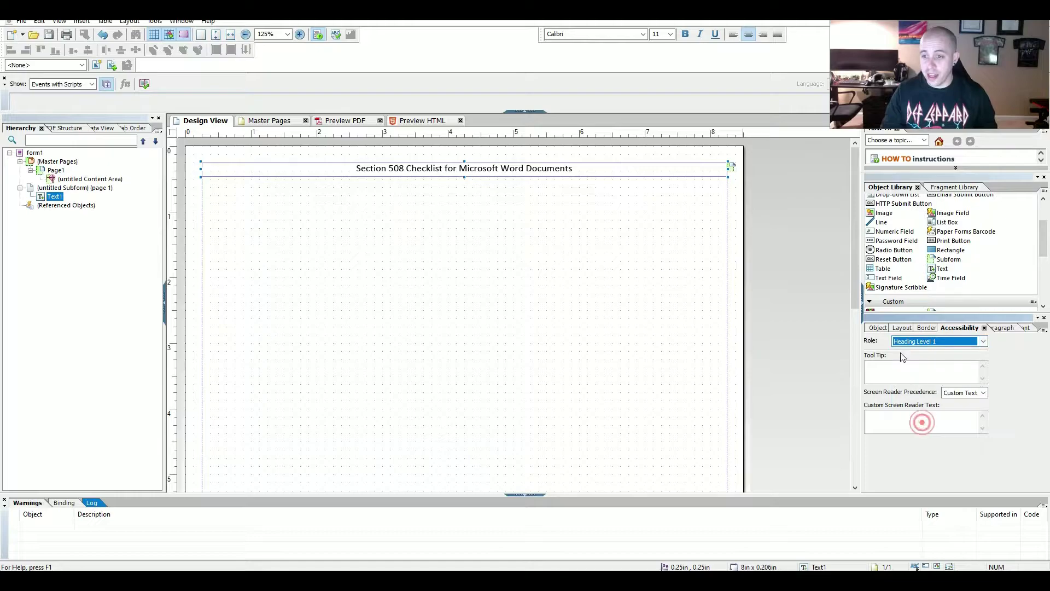
Make all of the title text bold at 18-point size
{"action": "left_click", "coordinate": [481, 174]}
{"action": "key", "text": "ctrl+a"}
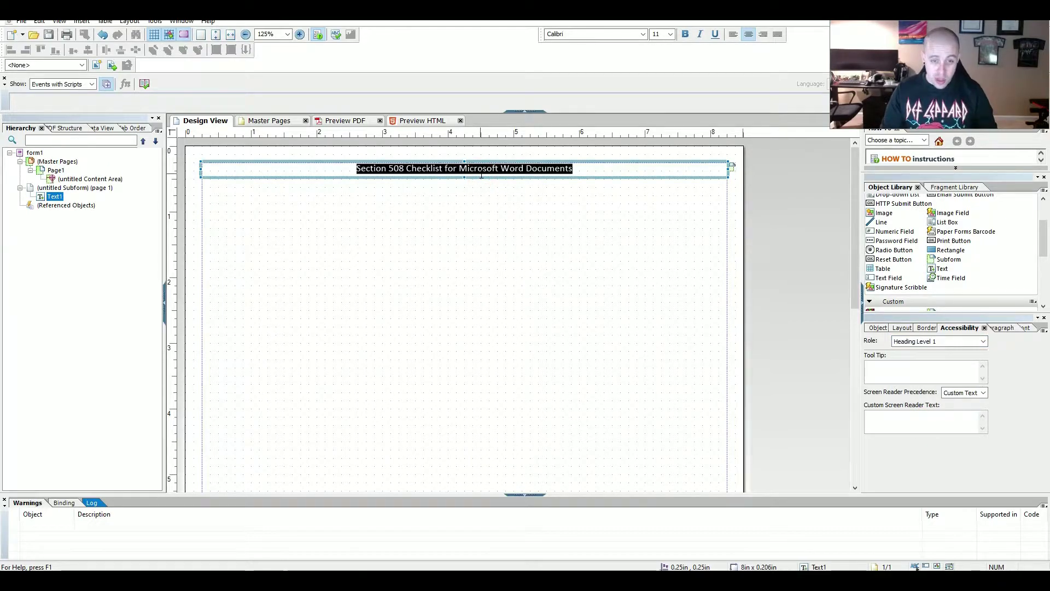
{"action": "key", "text": "ctrl+b"}
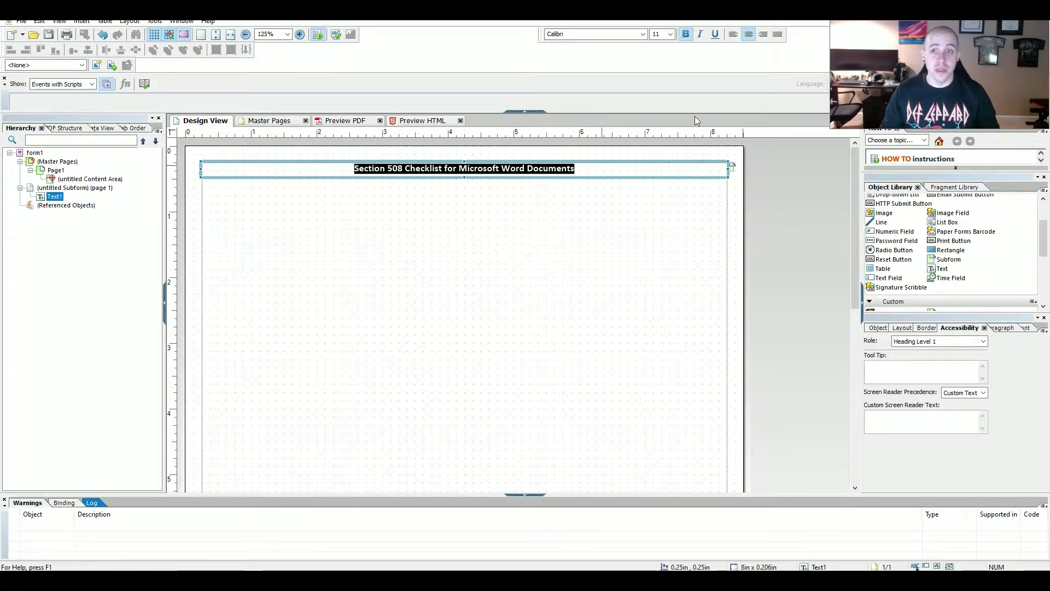
{"action": "left_click", "coordinate": [671, 34]}
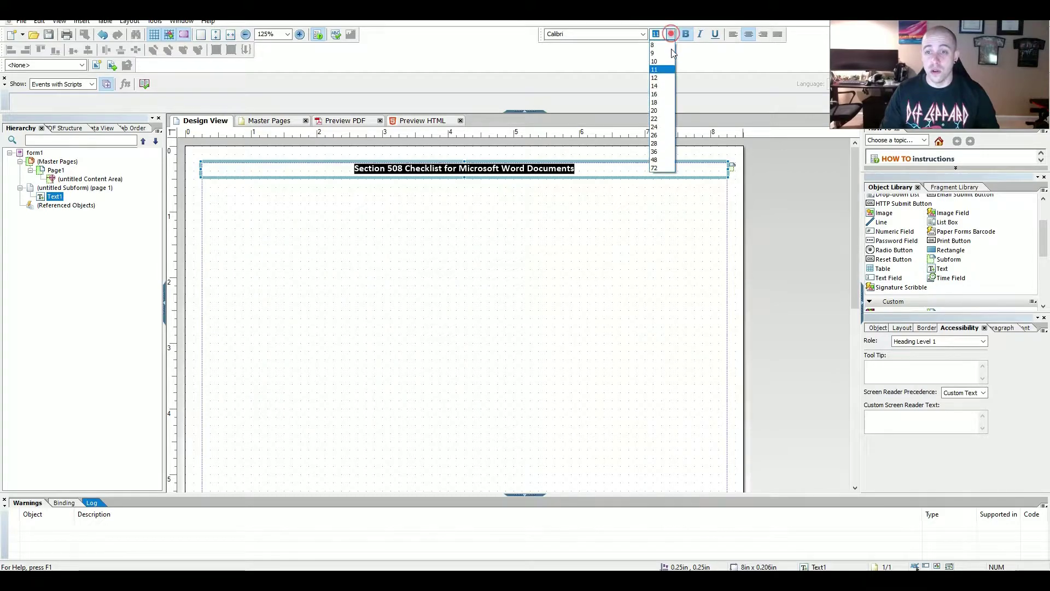
{"action": "left_click", "coordinate": [668, 102]}
{"action": "left_click", "coordinate": [535, 245]}
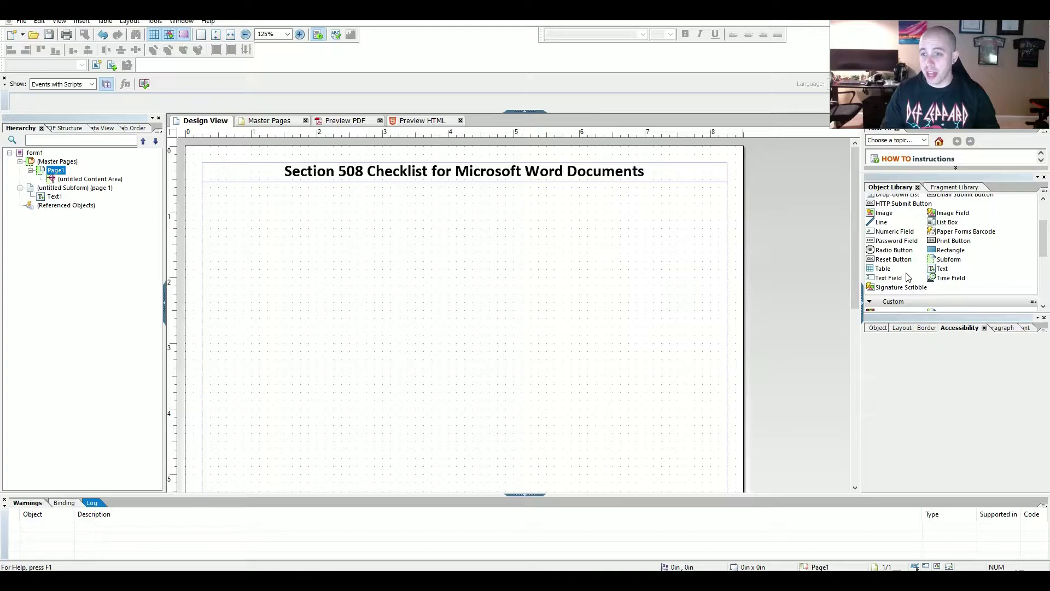
Add a Text object under the title reading 'Requirements for All' and check its accessibility role options
{"action": "left_click_drag", "start_coordinate": [940, 269], "coordinate": [474, 195]}
{"action": "double_click", "coordinate": [398, 199]}
{"action": "type", "text": "Requirements for All documents"}
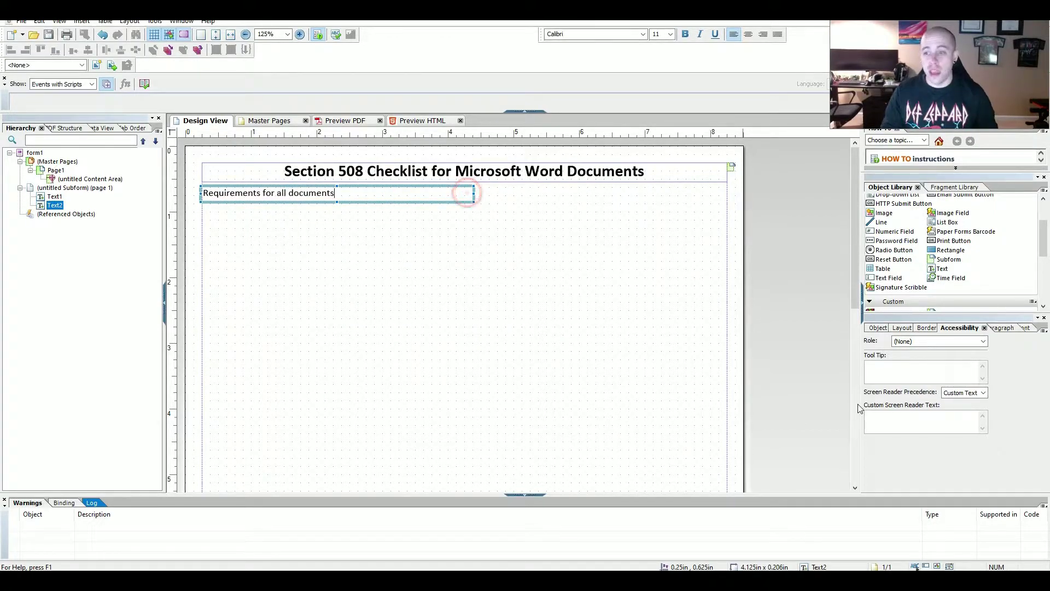
{"action": "left_click", "coordinate": [939, 341]}
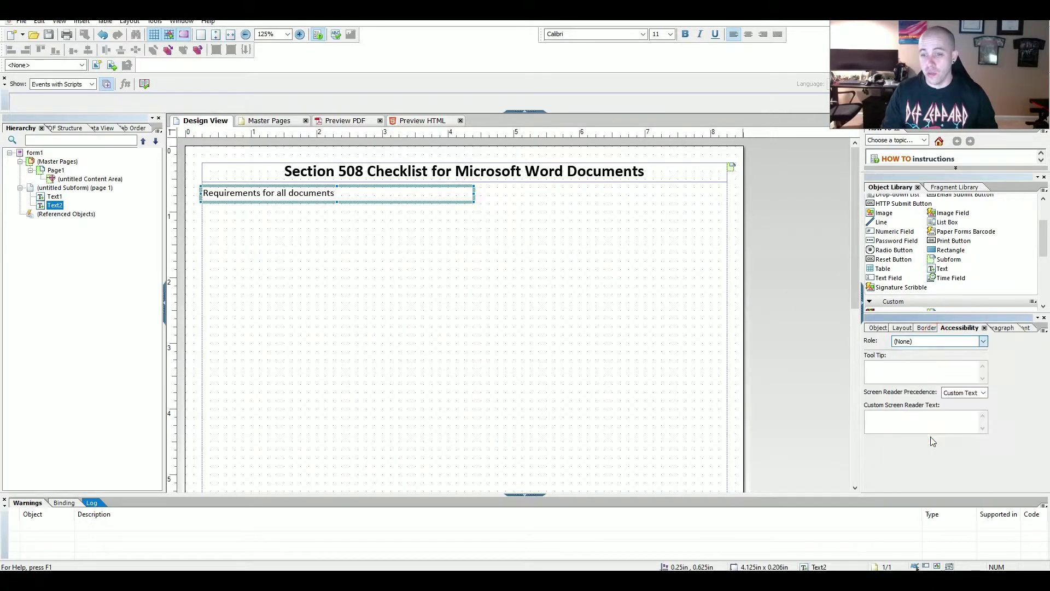
{"action": "left_click", "coordinate": [395, 257]}
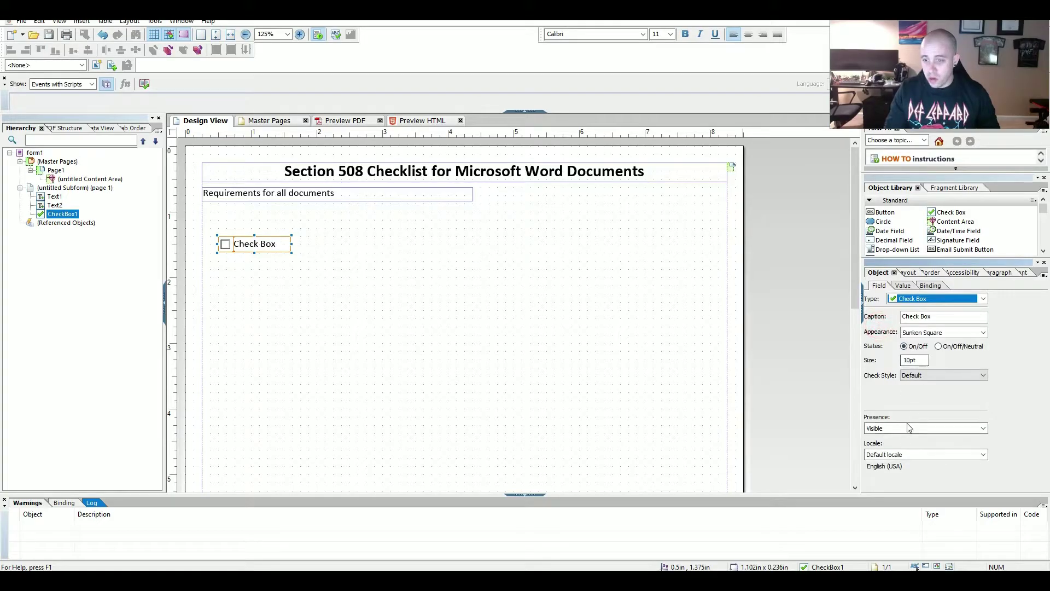
Widen the check box to 4.125in, edit its caption, and drop a copy lower on the page
{"action": "left_click", "coordinate": [903, 286]}
{"action": "left_click", "coordinate": [938, 287]}
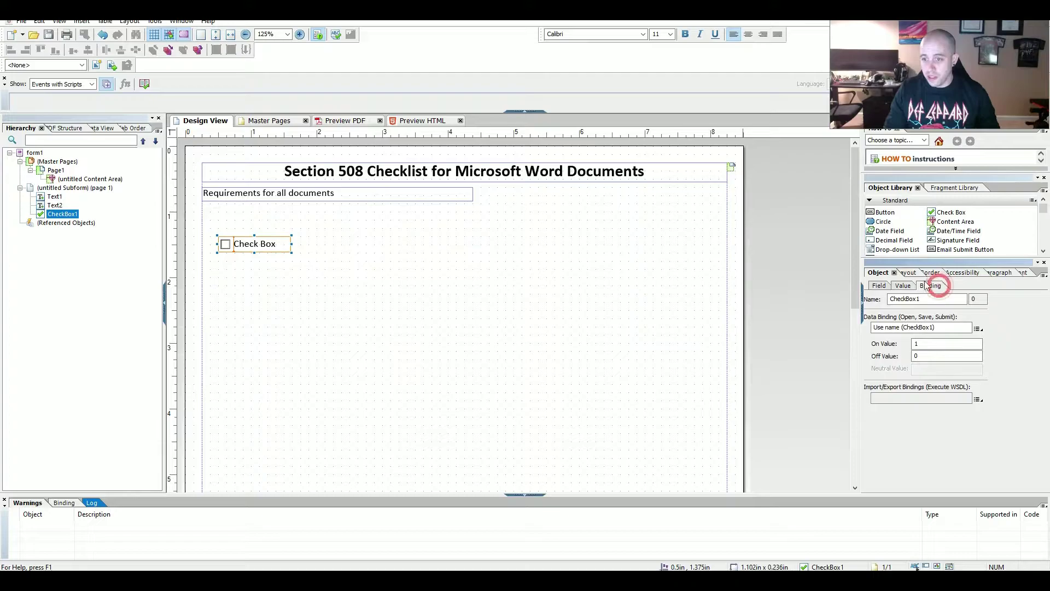
{"action": "left_click", "coordinate": [878, 286]}
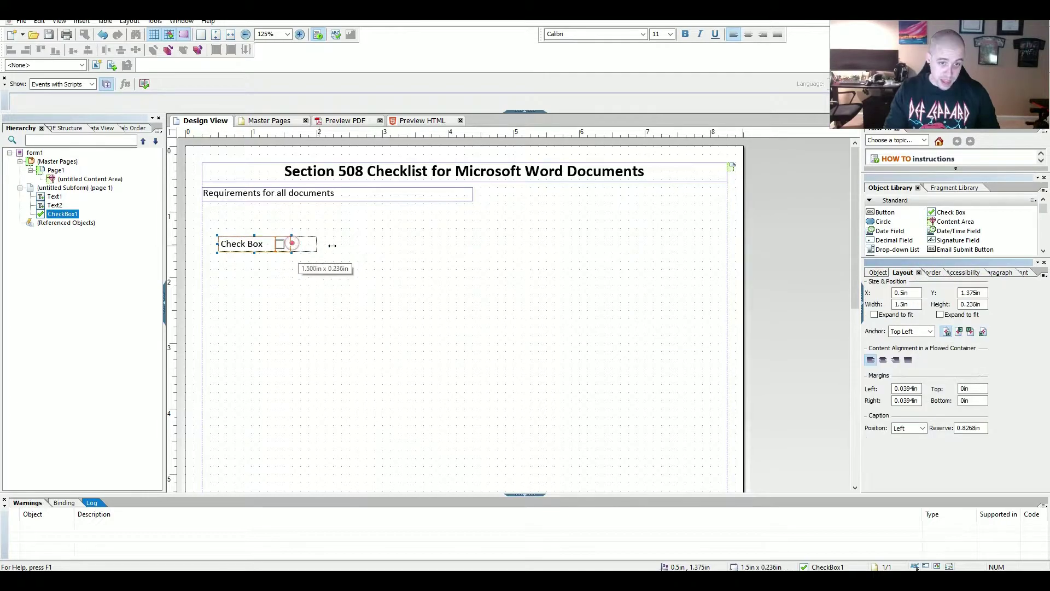
{"action": "left_click_drag", "start_coordinate": [332, 245], "coordinate": [688, 245]}
{"action": "double_click", "coordinate": [332, 239]}
{"action": "left_click", "coordinate": [436, 265]}
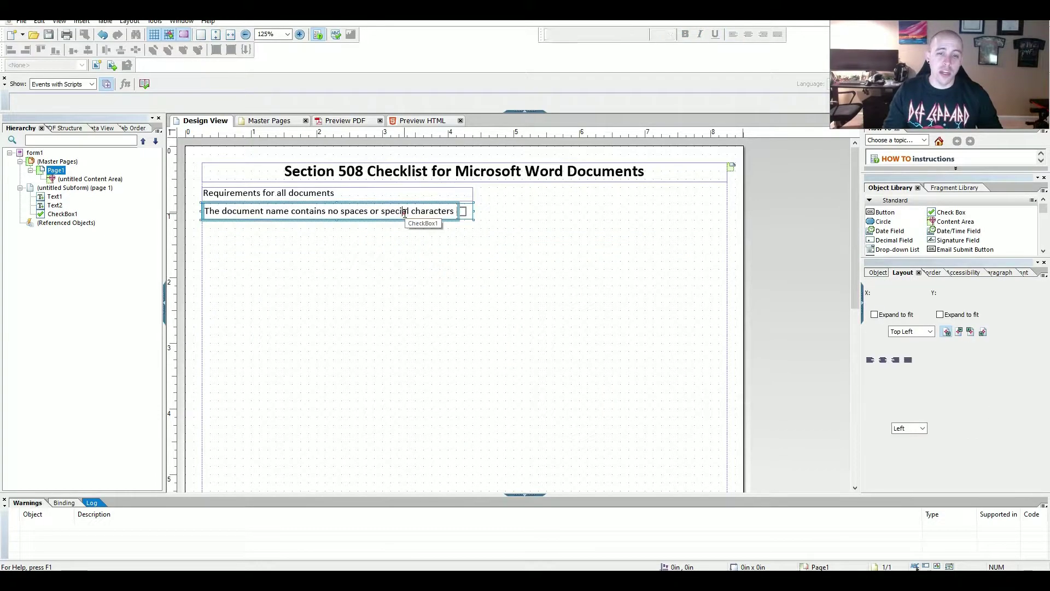
{"action": "left_click", "coordinate": [404, 213]}
{"action": "left_click", "coordinate": [399, 237]}
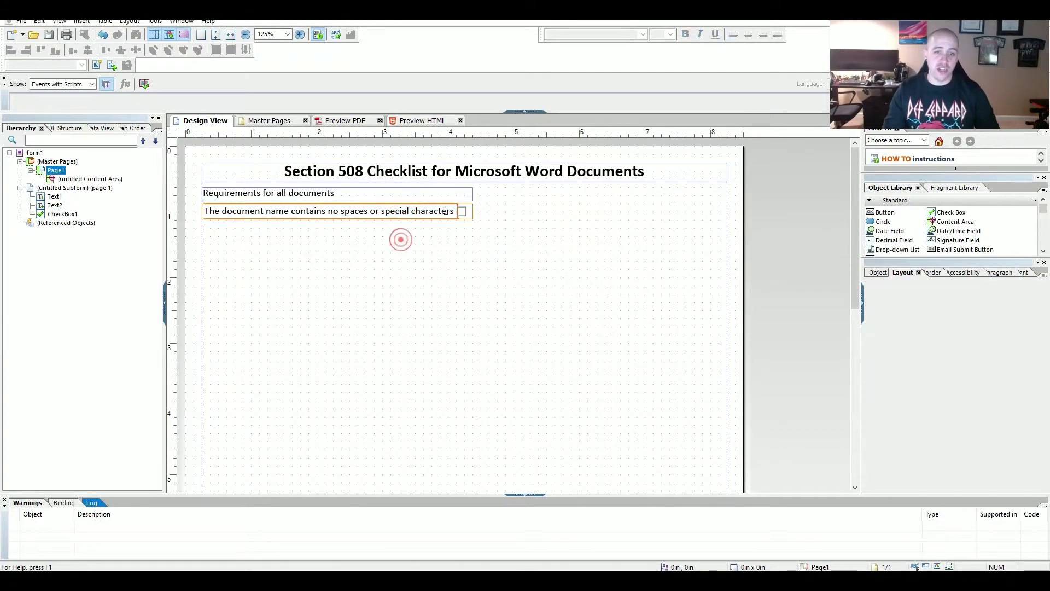
{"action": "left_click", "coordinate": [449, 210]}
{"action": "left_click_drag", "start_coordinate": [449, 206], "coordinate": [384, 270]}
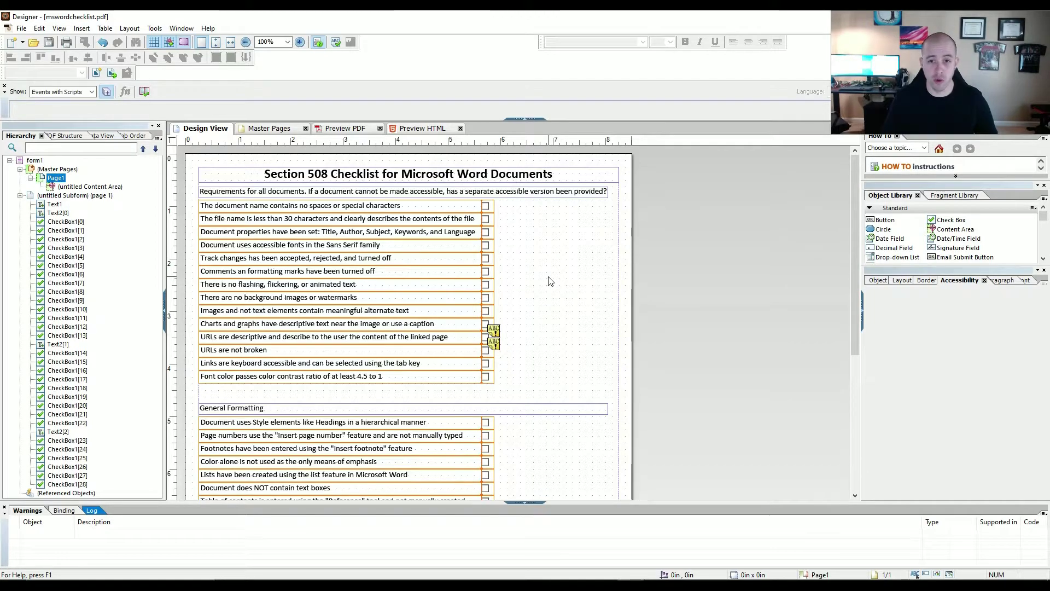
Scroll down and back up to review the full list of checklist items
{"action": "scroll", "coordinate": [550, 279], "scroll_direction": "down", "scroll_amount": 5}
{"action": "scroll", "coordinate": [562, 494], "scroll_direction": "up", "scroll_amount": 6}
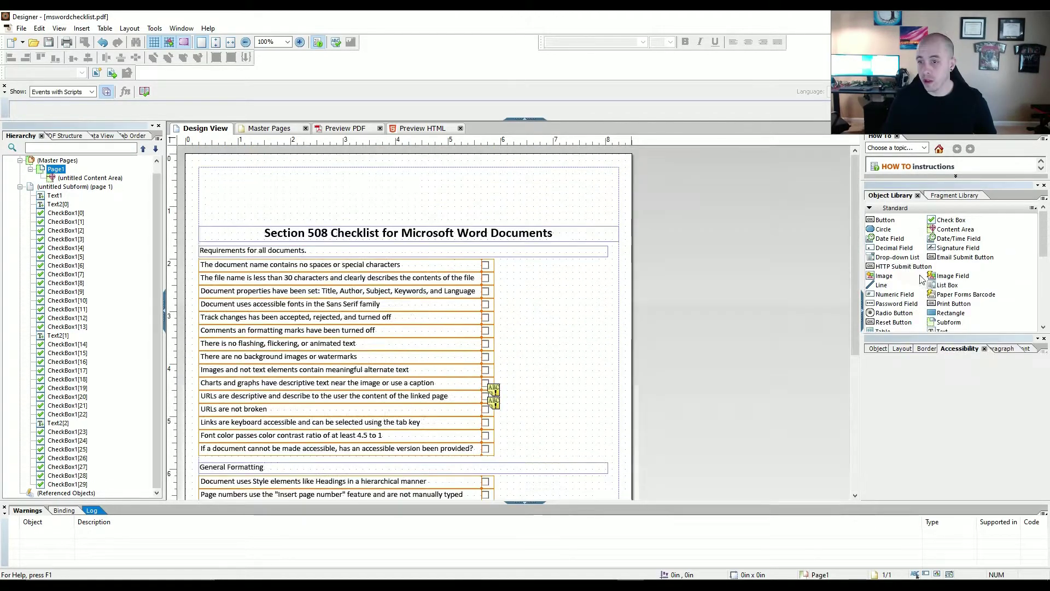
Place an Image box at the top-left and browse up to the Pictures folder for the logo
{"action": "left_click_drag", "start_coordinate": [885, 279], "coordinate": [268, 187]}
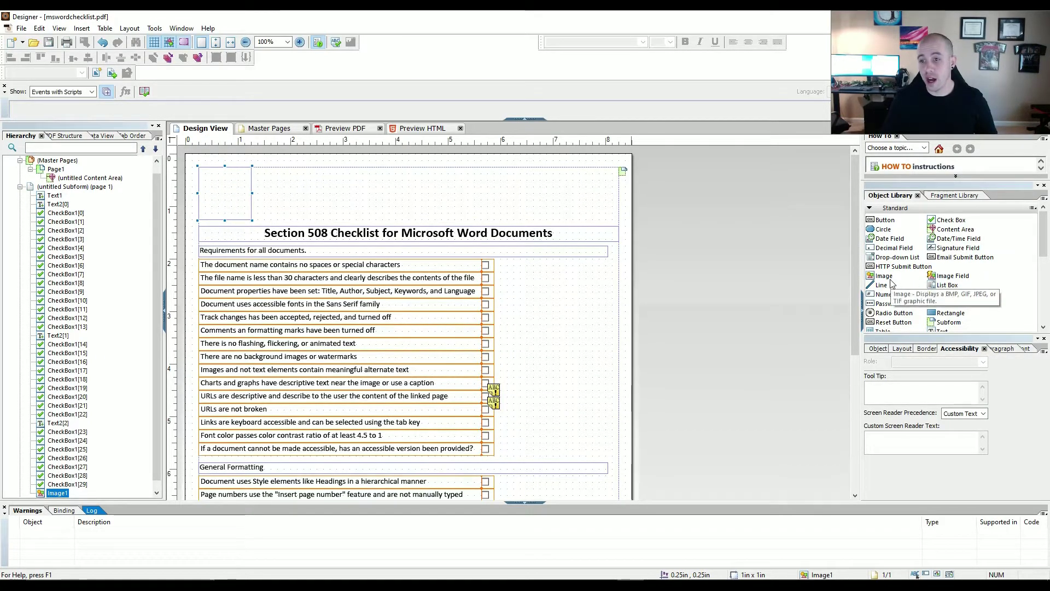
{"action": "double_click", "coordinate": [215, 177]}
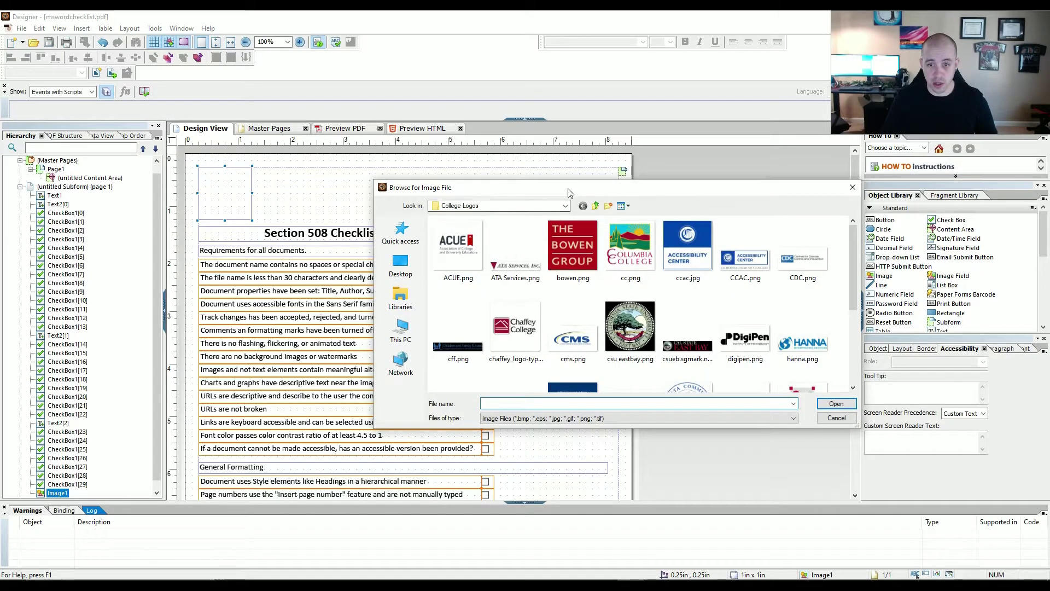
{"action": "left_click", "coordinate": [596, 207]}
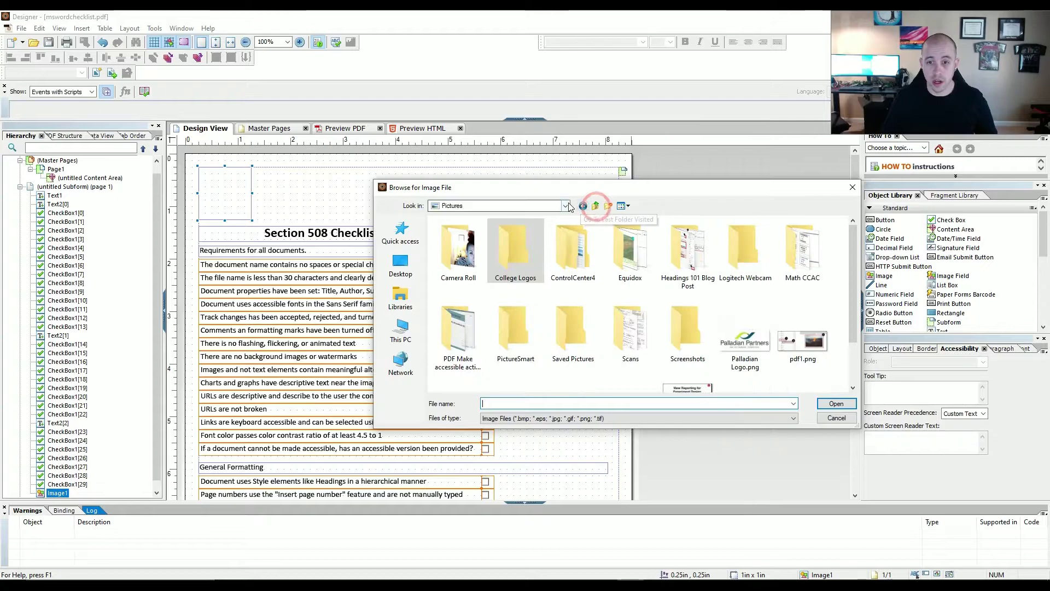
{"action": "left_click", "coordinate": [566, 206]}
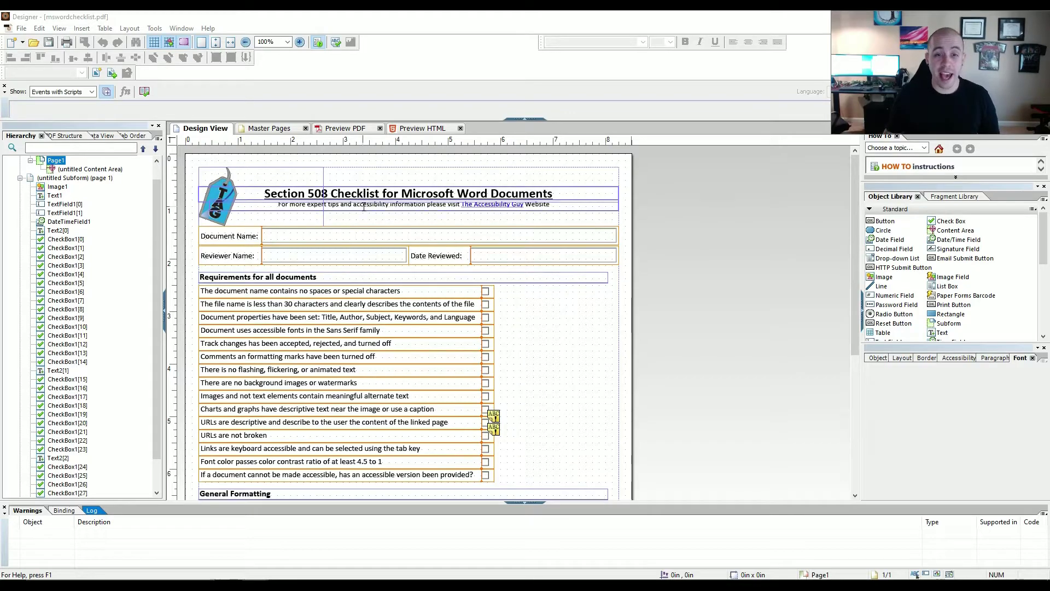
{"action": "scroll", "coordinate": [376, 281], "scroll_direction": "down", "scroll_amount": 5}
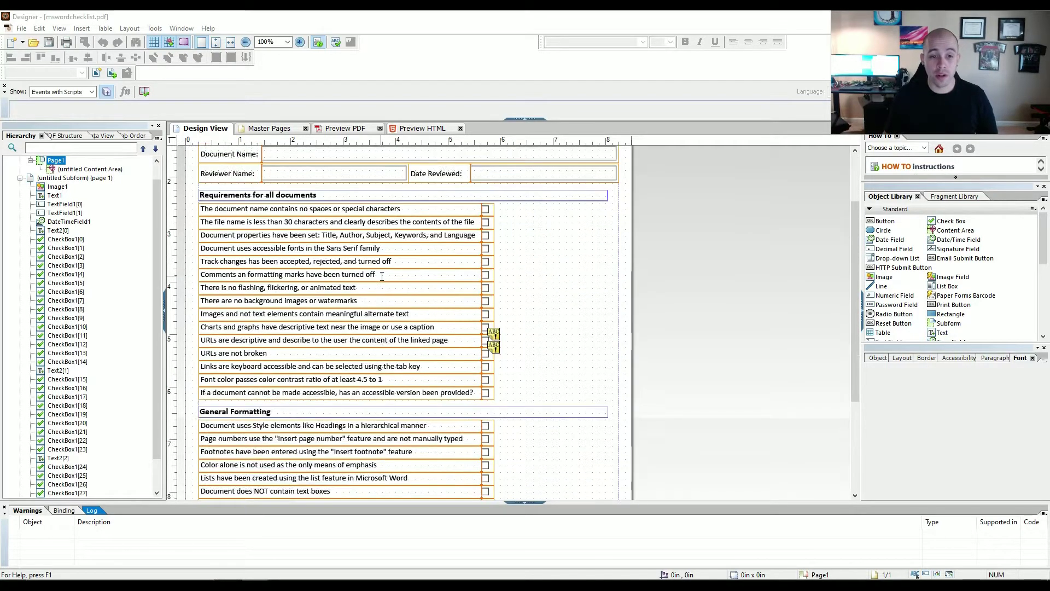
{"action": "scroll", "coordinate": [376, 281], "scroll_direction": "up", "scroll_amount": 5}
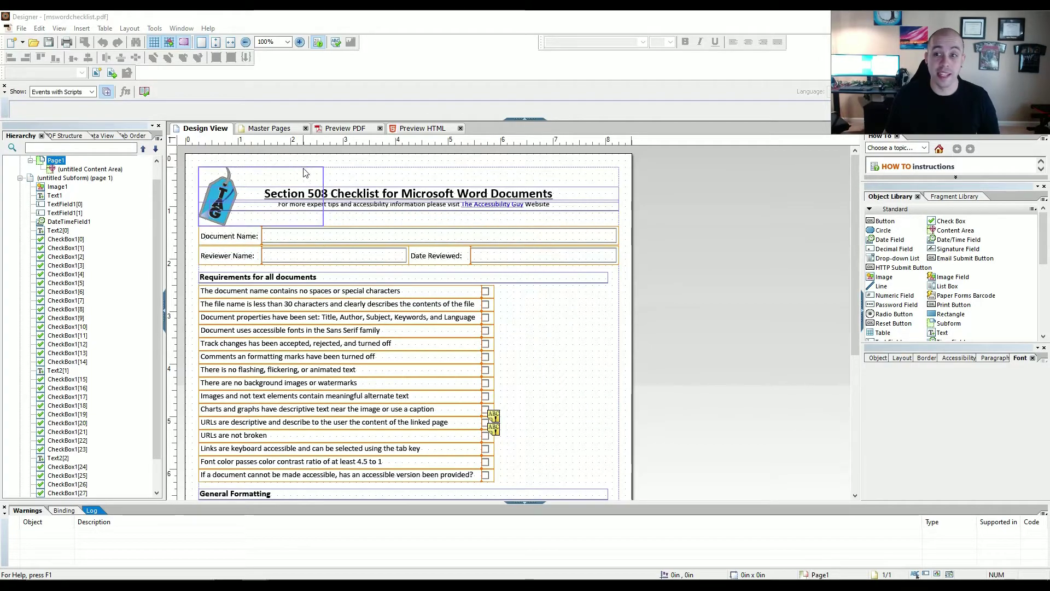
Save the form over mswordchecklist.pdf on the Desktop as an Adobe Static PDF Form
{"action": "left_click", "coordinate": [22, 29]}
{"action": "left_click", "coordinate": [39, 29]}
{"action": "left_click", "coordinate": [21, 28]}
{"action": "left_click", "coordinate": [42, 109]}
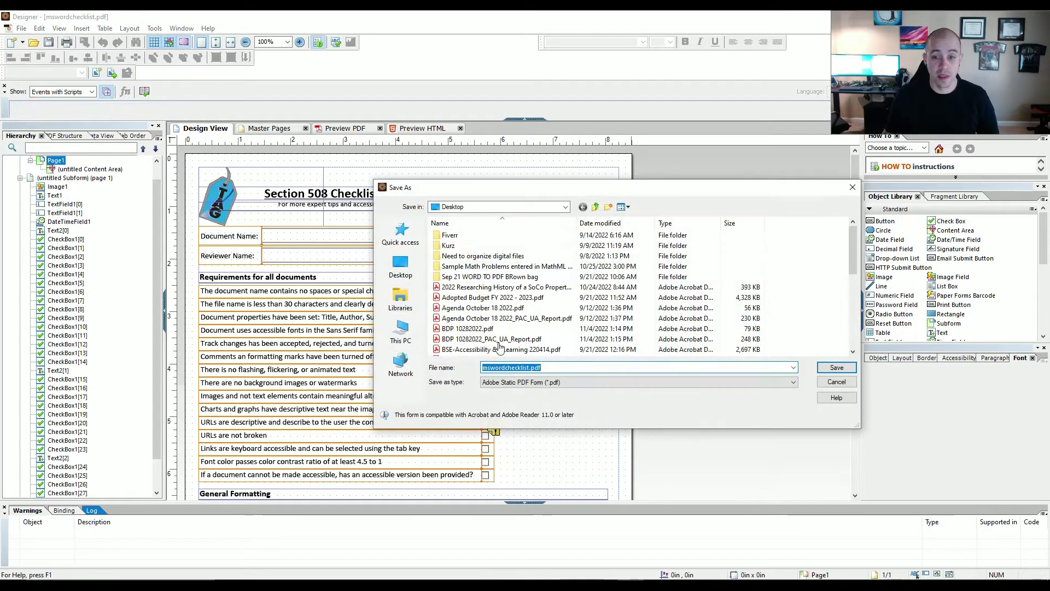
{"action": "left_click", "coordinate": [597, 382]}
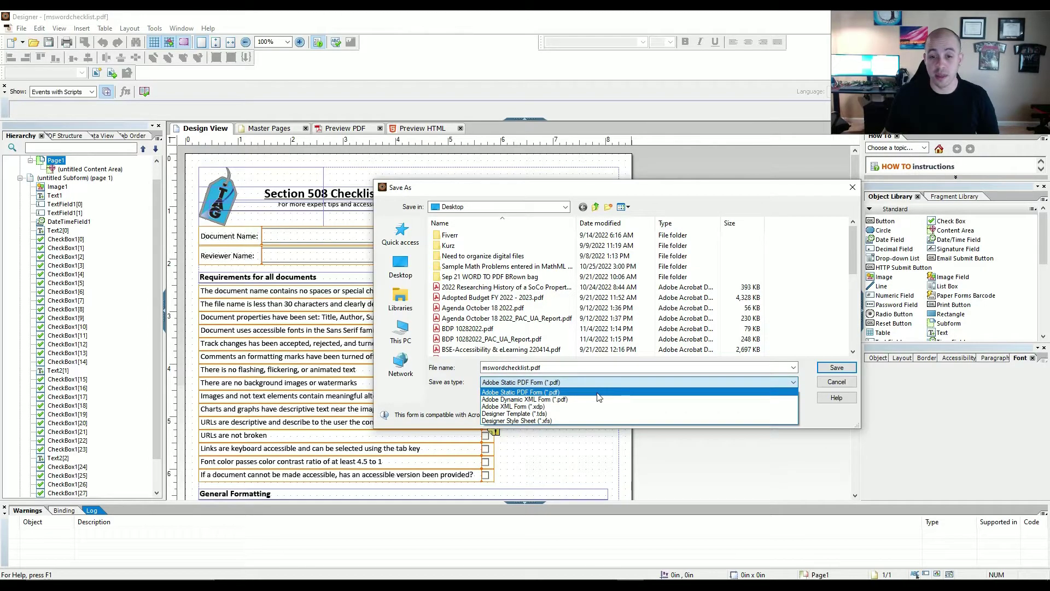
{"action": "left_click", "coordinate": [598, 393]}
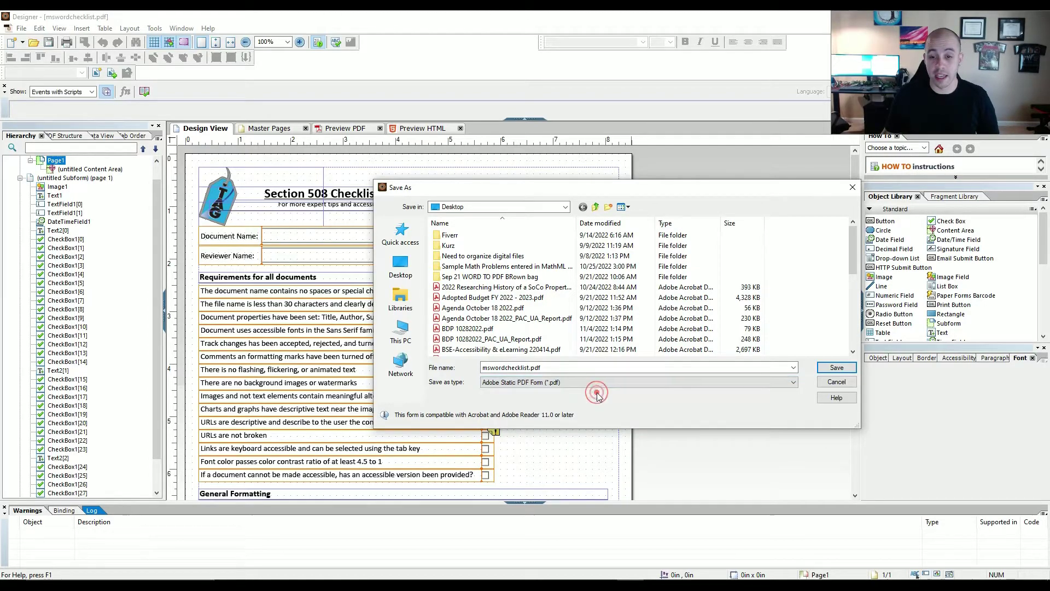
{"action": "left_click", "coordinate": [826, 368]}
{"action": "left_click", "coordinate": [652, 334]}
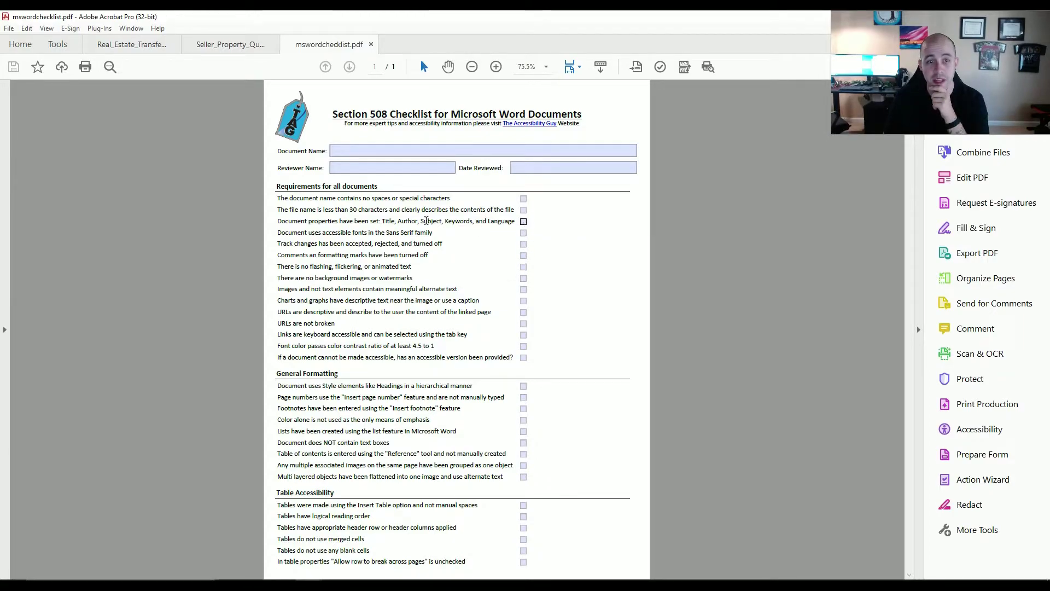
Run a full accessibility check and expand the Document, Page Content and Alternate Text results
{"action": "left_click", "coordinate": [660, 66]}
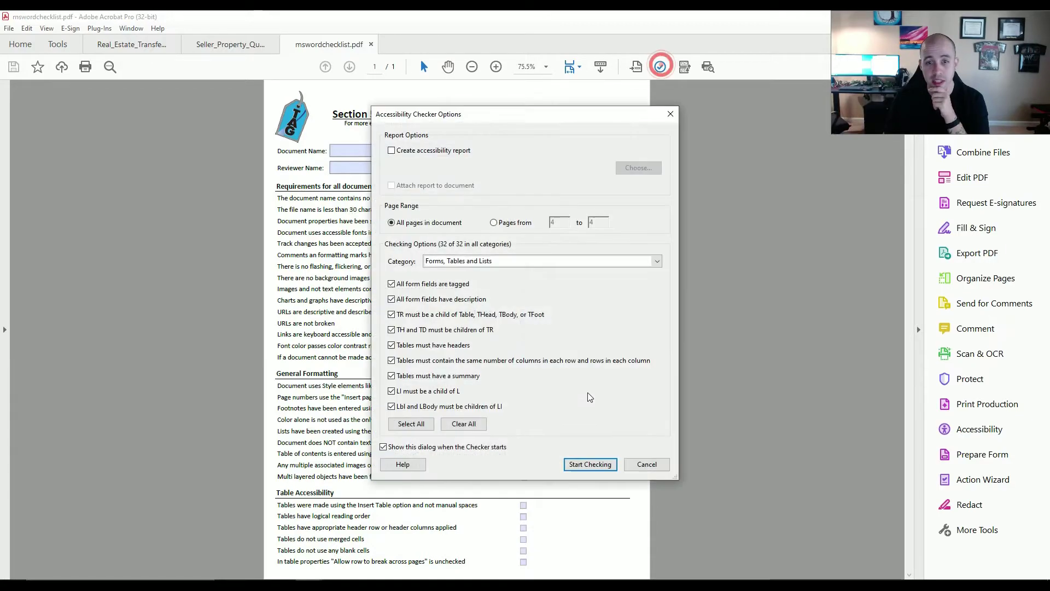
{"action": "left_click", "coordinate": [582, 464]}
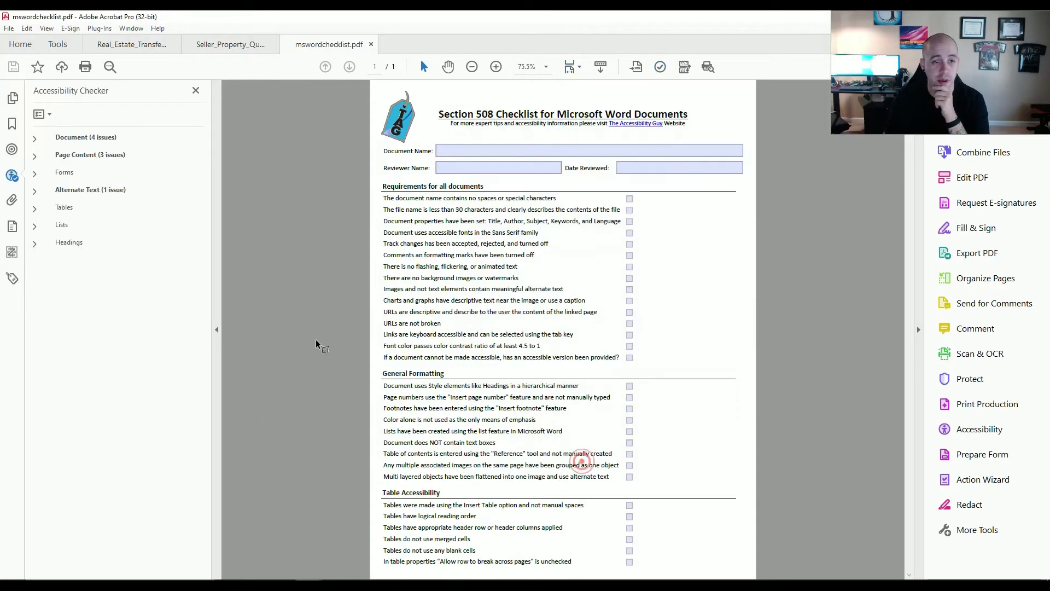
{"action": "left_click", "coordinate": [34, 138]}
{"action": "left_click", "coordinate": [34, 291]}
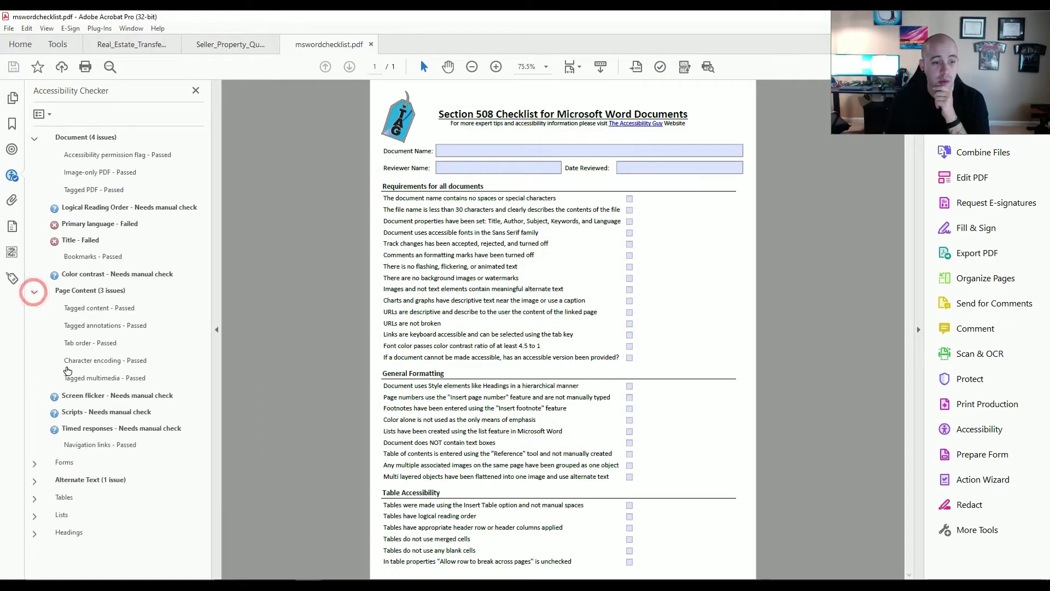
{"action": "left_click", "coordinate": [35, 481]}
Review the Figure 1 alternate text, Primary language and Title failures
{"action": "scroll", "coordinate": [82, 438], "scroll_direction": "down", "scroll_amount": 2}
{"action": "left_click", "coordinate": [85, 442]}
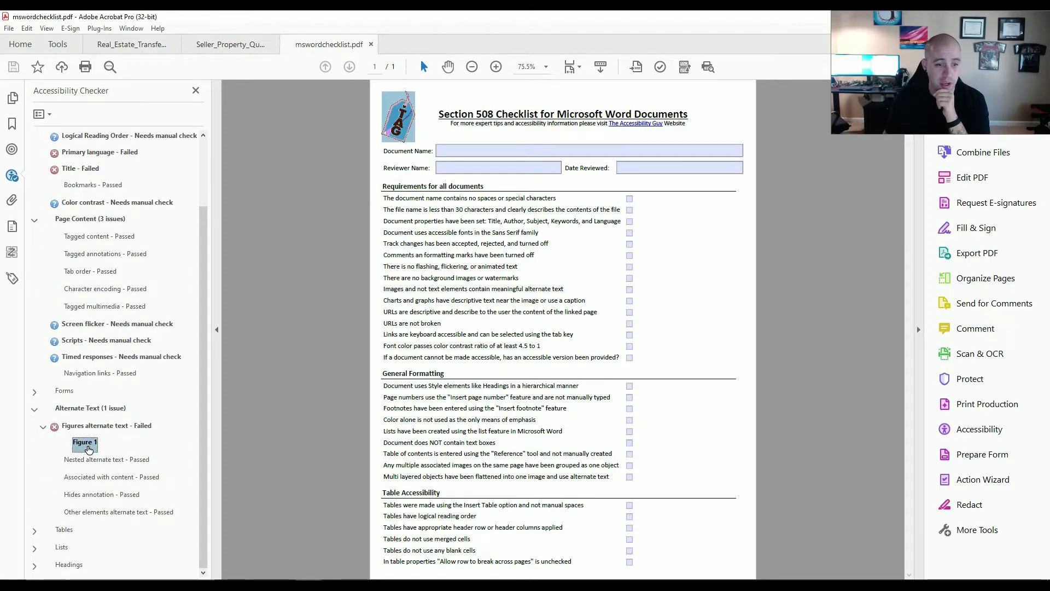
{"action": "right_click", "coordinate": [90, 449]}
{"action": "left_click", "coordinate": [298, 350]}
{"action": "scroll", "coordinate": [152, 280], "scroll_direction": "up", "scroll_amount": 3}
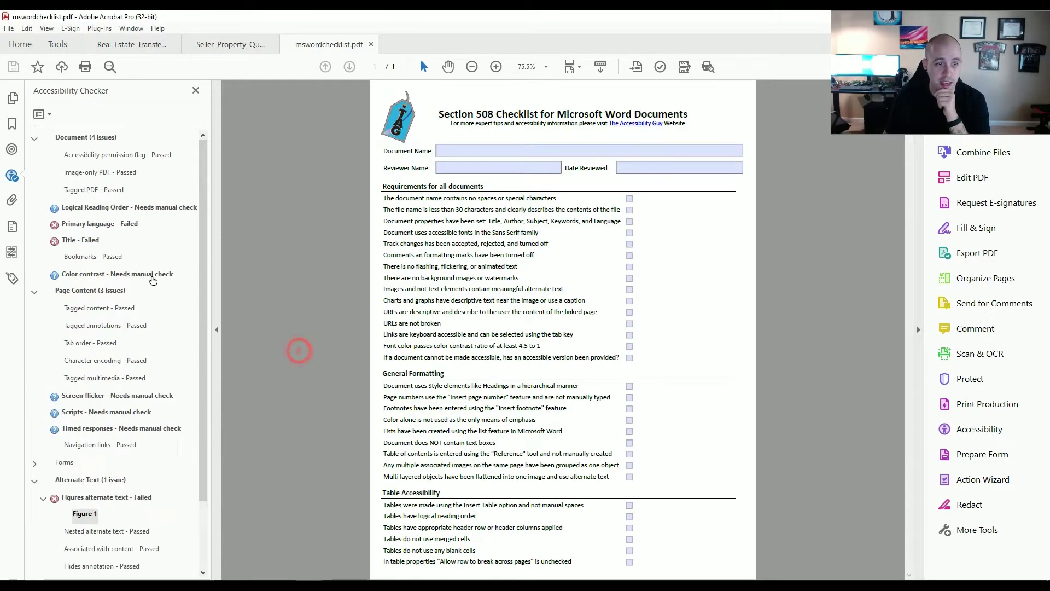
{"action": "left_click", "coordinate": [98, 228]}
{"action": "left_click", "coordinate": [82, 240]}
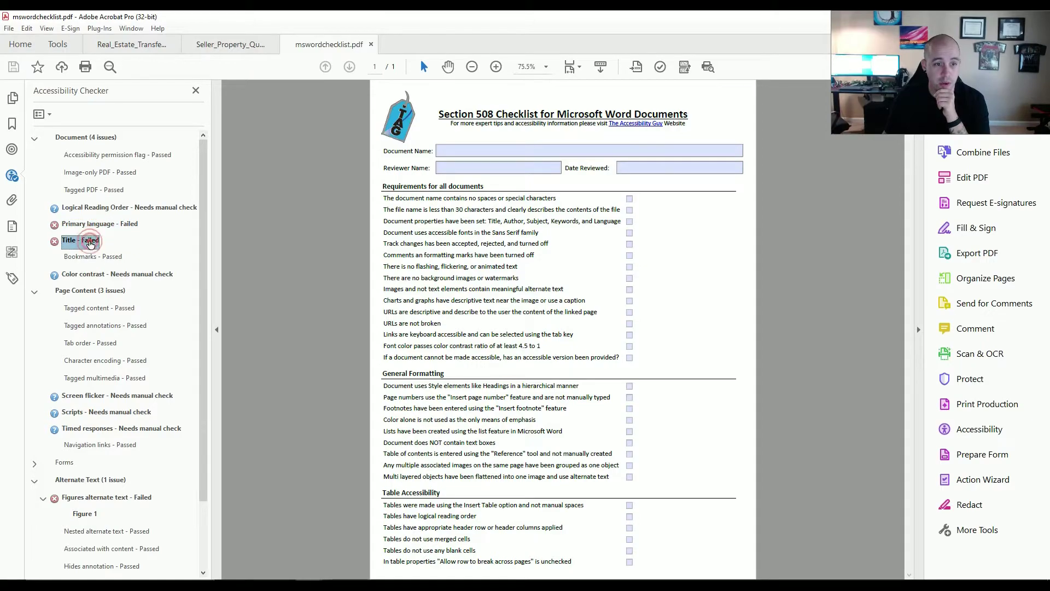
{"action": "left_click", "coordinate": [90, 226]}
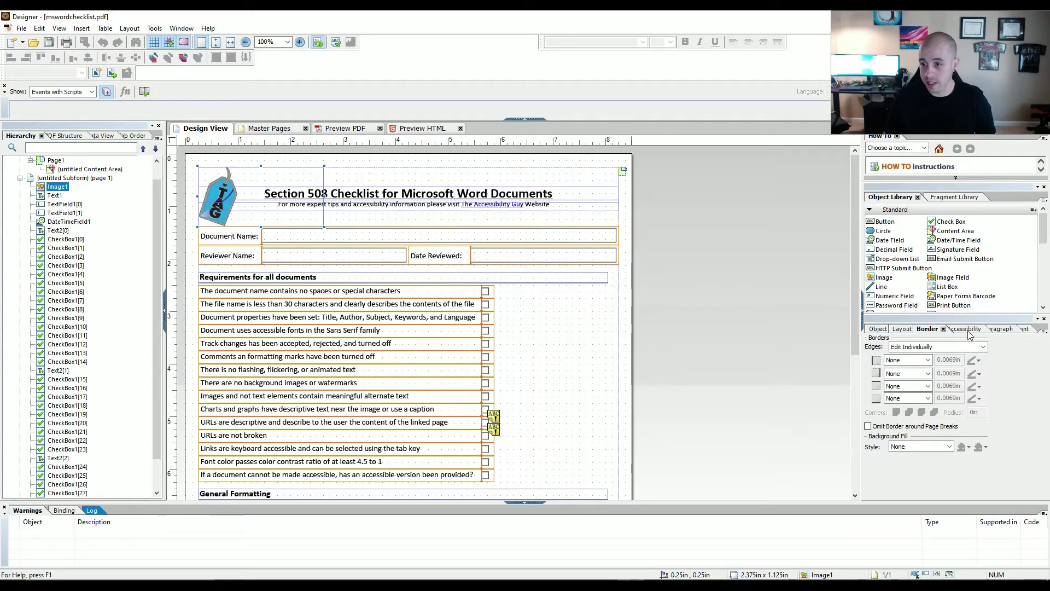
Give the logo the tool tip 'The accessibility guy logo' and start entering the form's title in Form Properties
{"action": "left_click", "coordinate": [966, 329]}
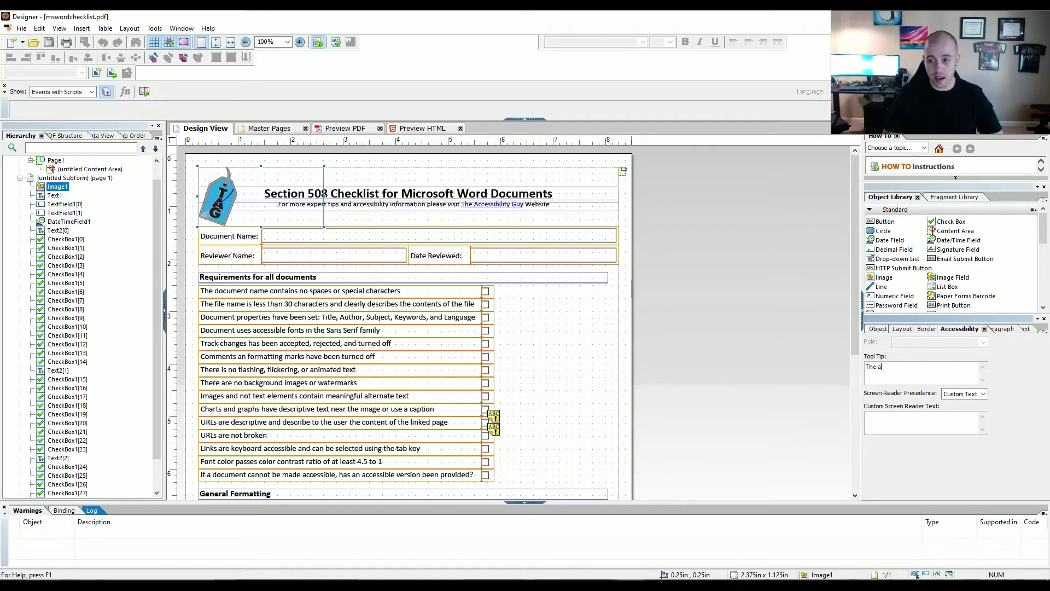
{"action": "type", "text": "lty "}
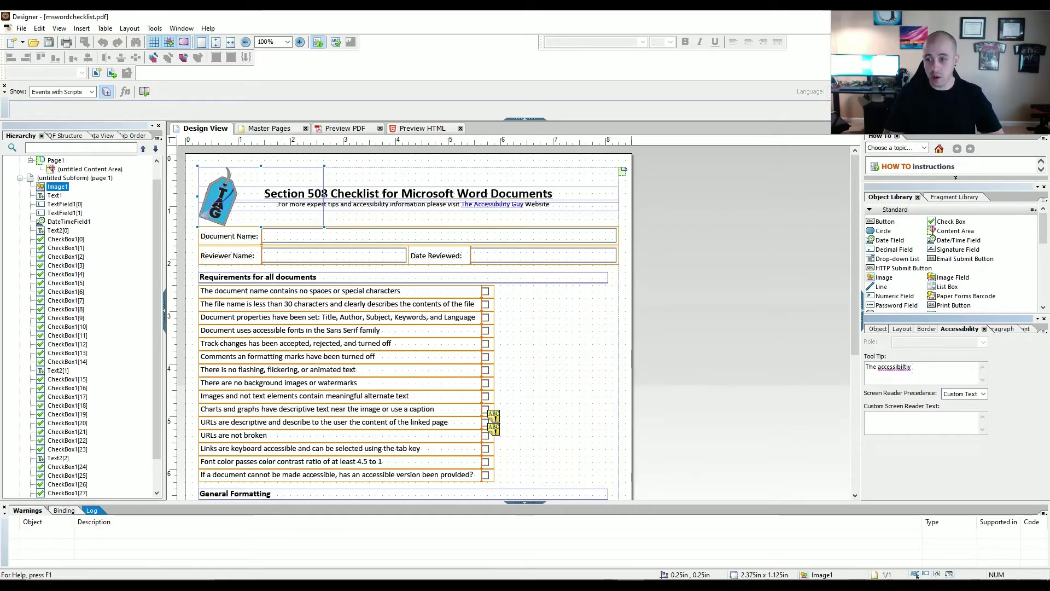
{"action": "type", "text": "y guy logo"}
{"action": "left_click", "coordinate": [22, 28]}
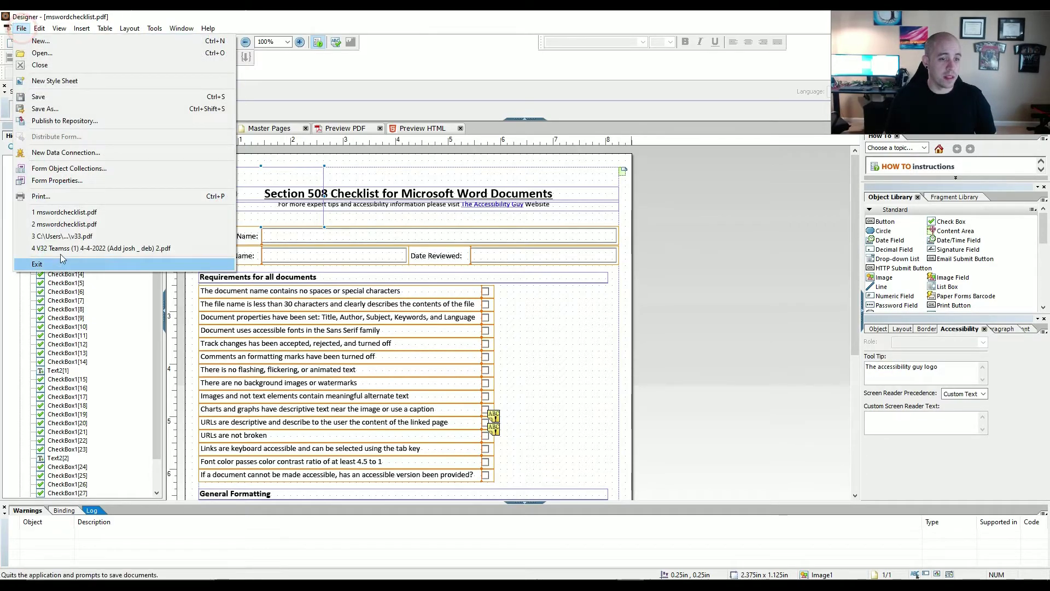
{"action": "left_click", "coordinate": [60, 182]}
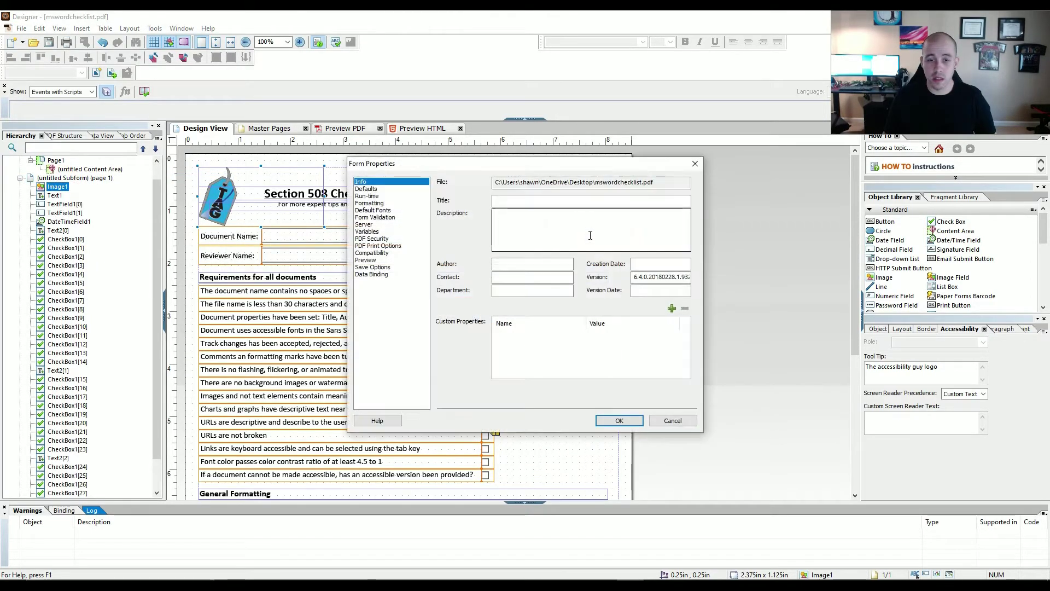
{"action": "left_click", "coordinate": [540, 200]}
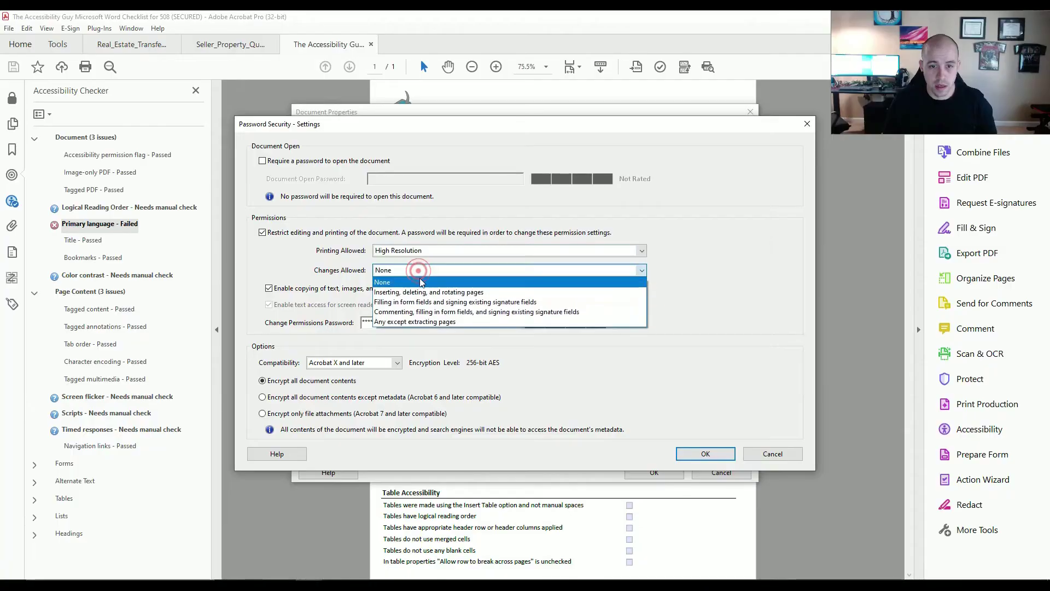
Allow any changes except extracting pages and apply the new permission settings
{"action": "left_click", "coordinate": [419, 322]}
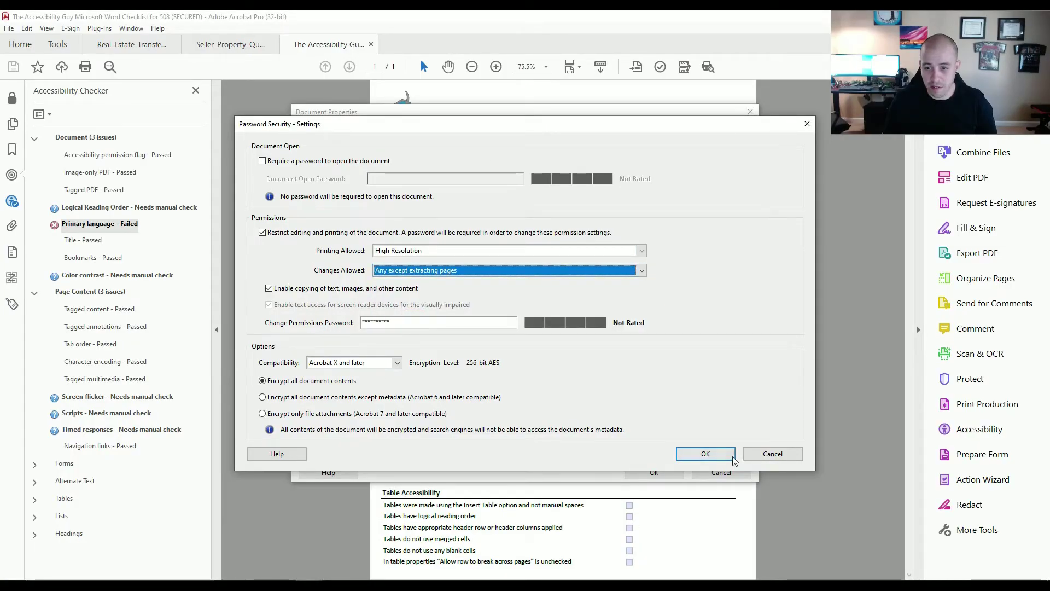
{"action": "left_click", "coordinate": [706, 454]}
{"action": "left_click", "coordinate": [634, 327]}
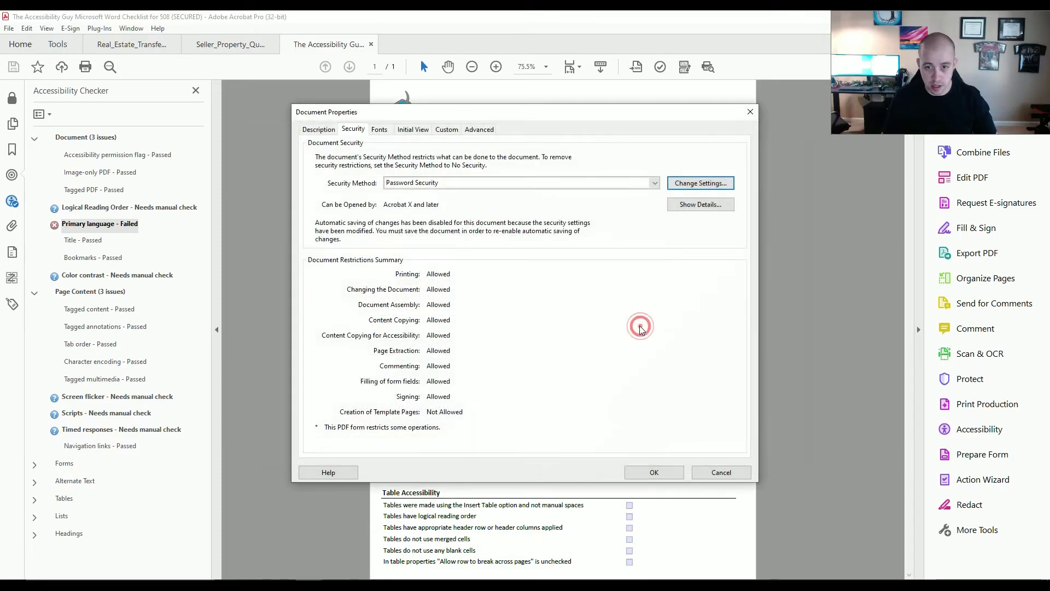
{"action": "left_click", "coordinate": [652, 472]}
Fix the Primary language failure by setting the reading language to English
{"action": "right_click", "coordinate": [110, 224]}
{"action": "left_click", "coordinate": [127, 239]}
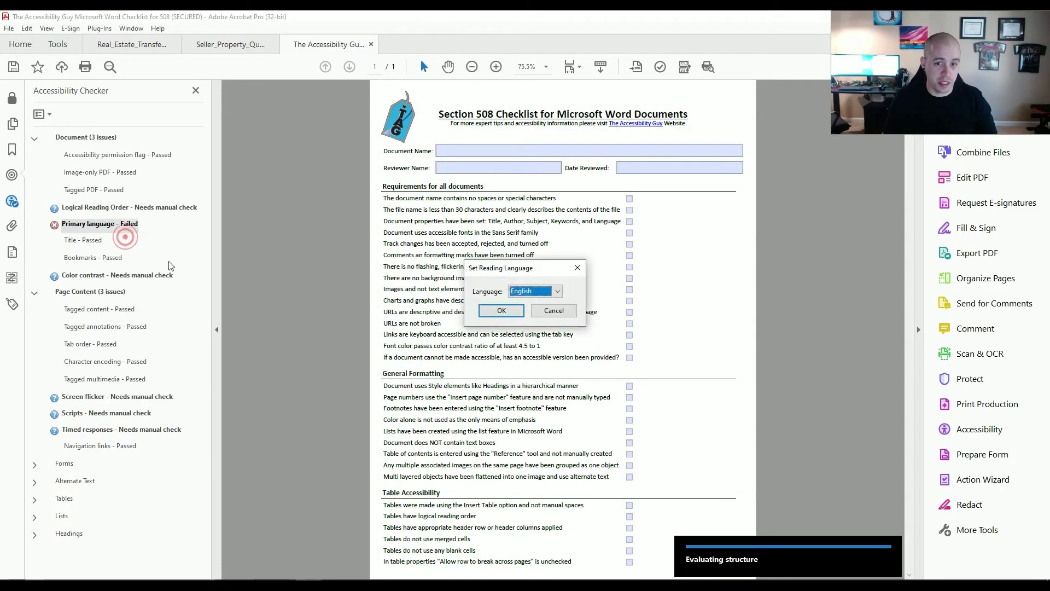
{"action": "left_click", "coordinate": [499, 314]}
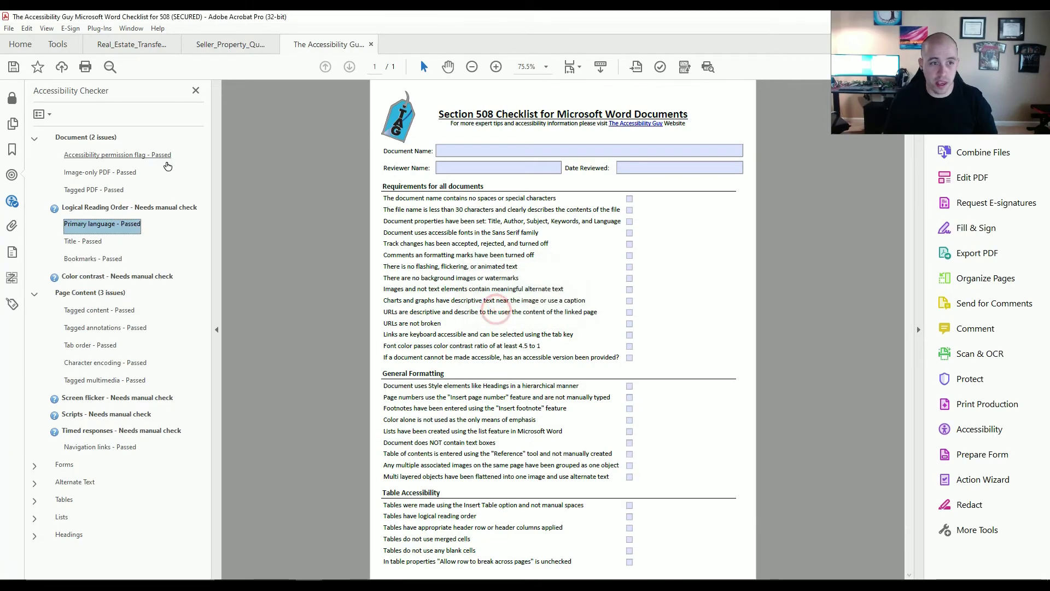
Set the document's security method to No Security in Document Properties
{"action": "left_click", "coordinate": [11, 29]}
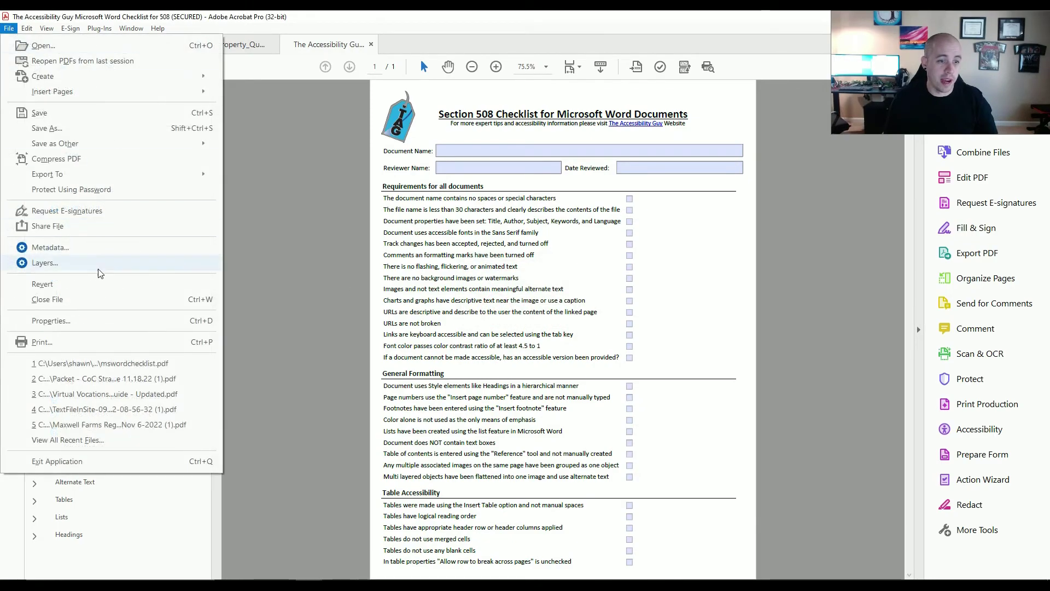
{"action": "left_click", "coordinate": [91, 321]}
{"action": "left_click", "coordinate": [654, 182]}
{"action": "left_click", "coordinate": [528, 195]}
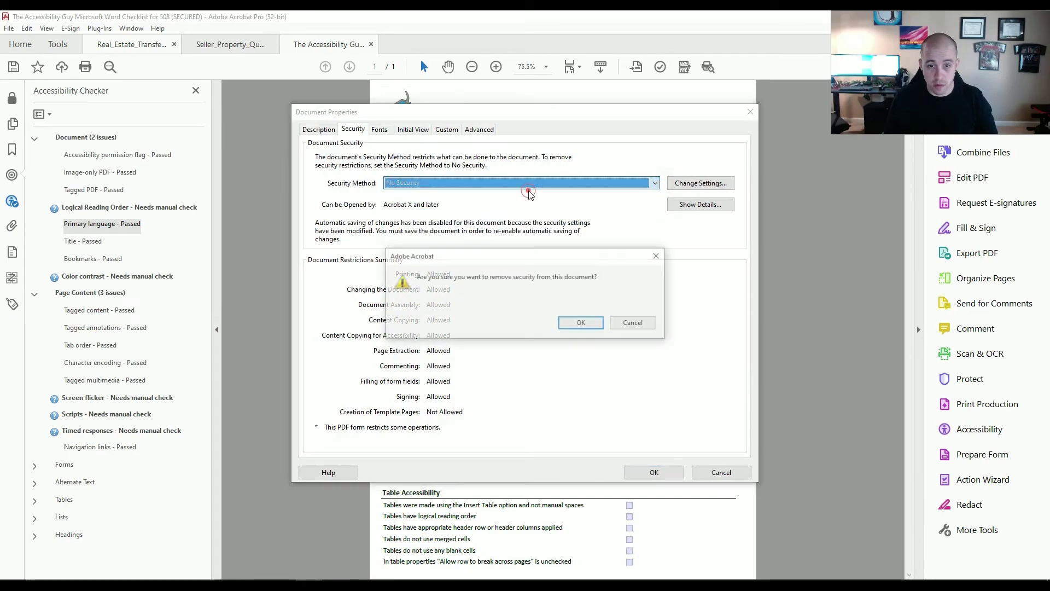
{"action": "left_click", "coordinate": [588, 325]}
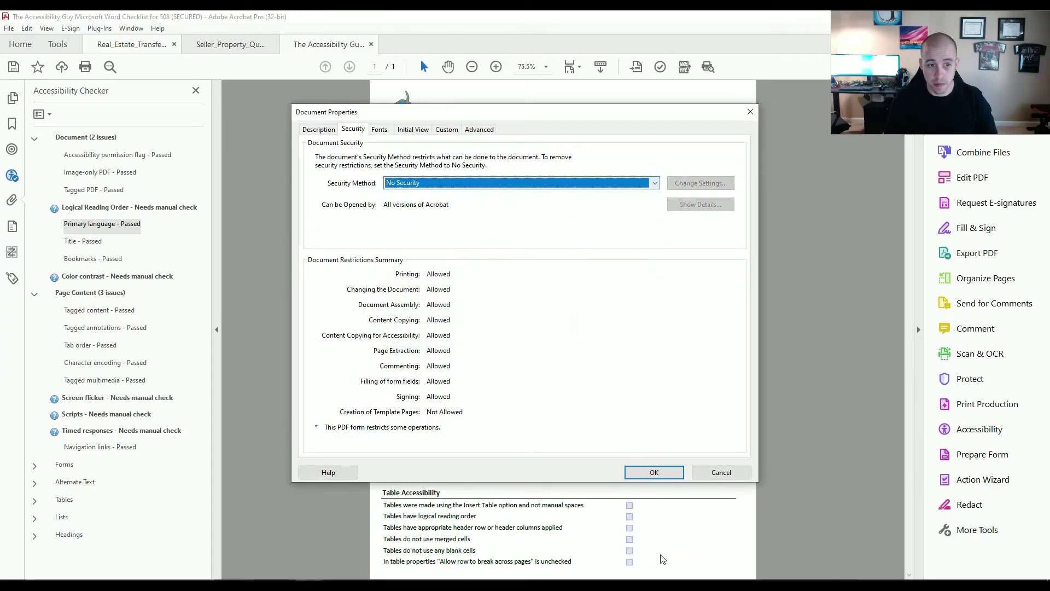
{"action": "left_click", "coordinate": [651, 471]}
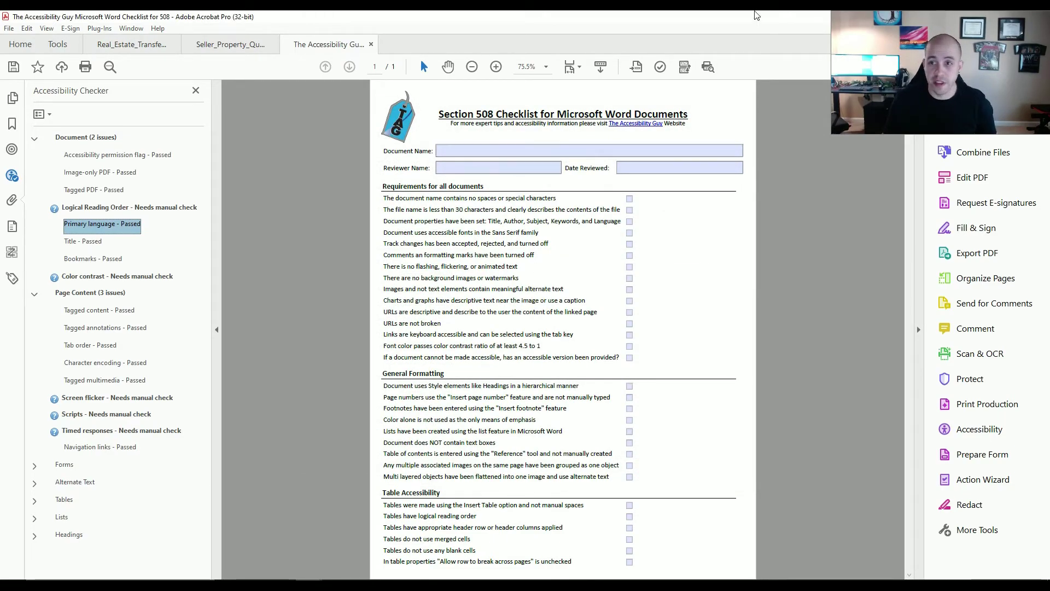
Re-run Acrobat's accessibility check and collapse the Document and Page Content results, leaving only manual-check items
{"action": "left_click", "coordinate": [659, 68]}
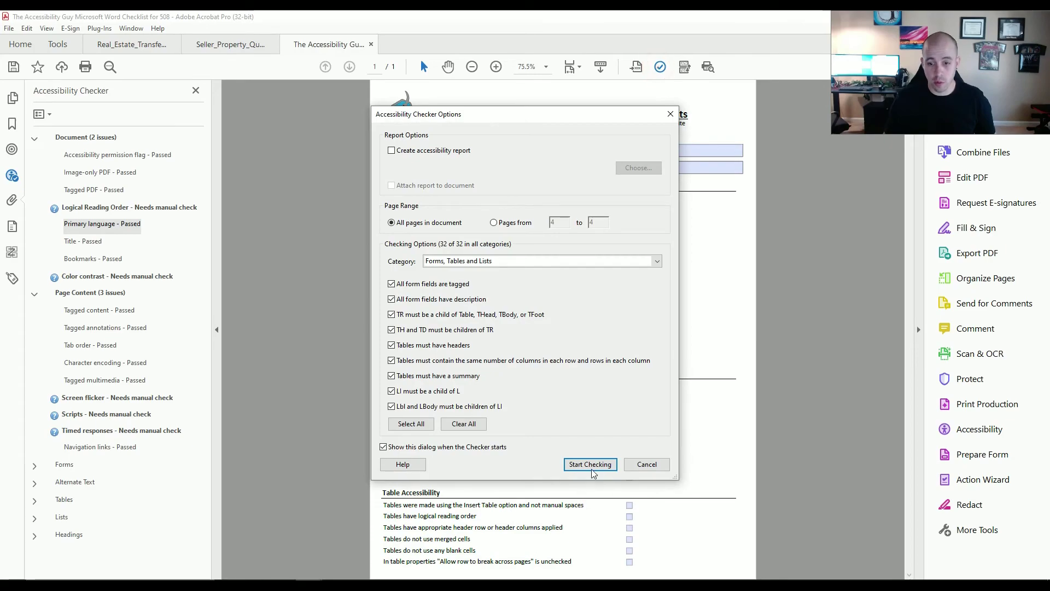
{"action": "left_click", "coordinate": [590, 465]}
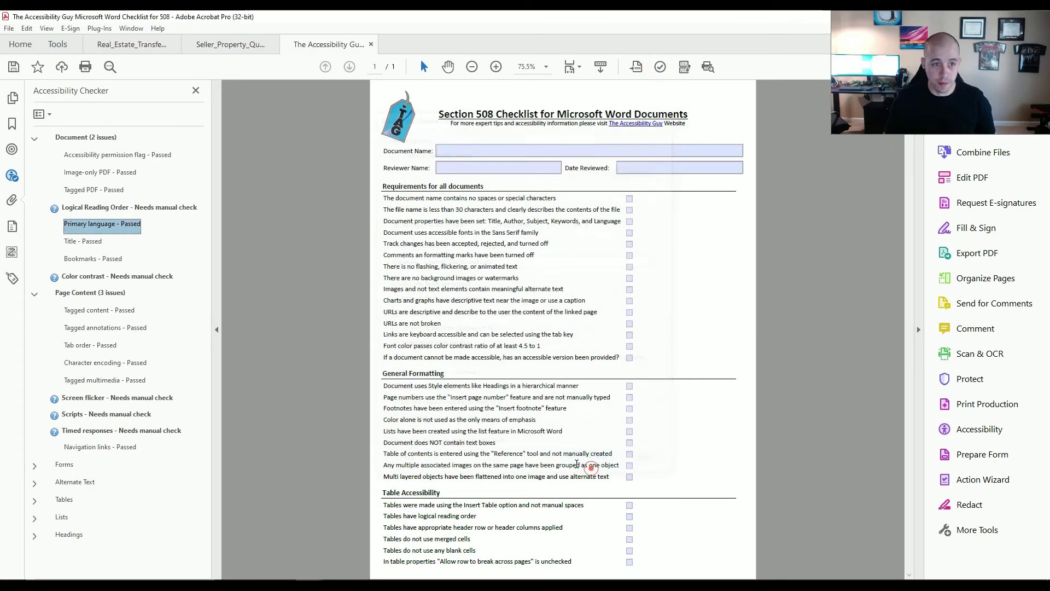
{"action": "left_click", "coordinate": [33, 140]}
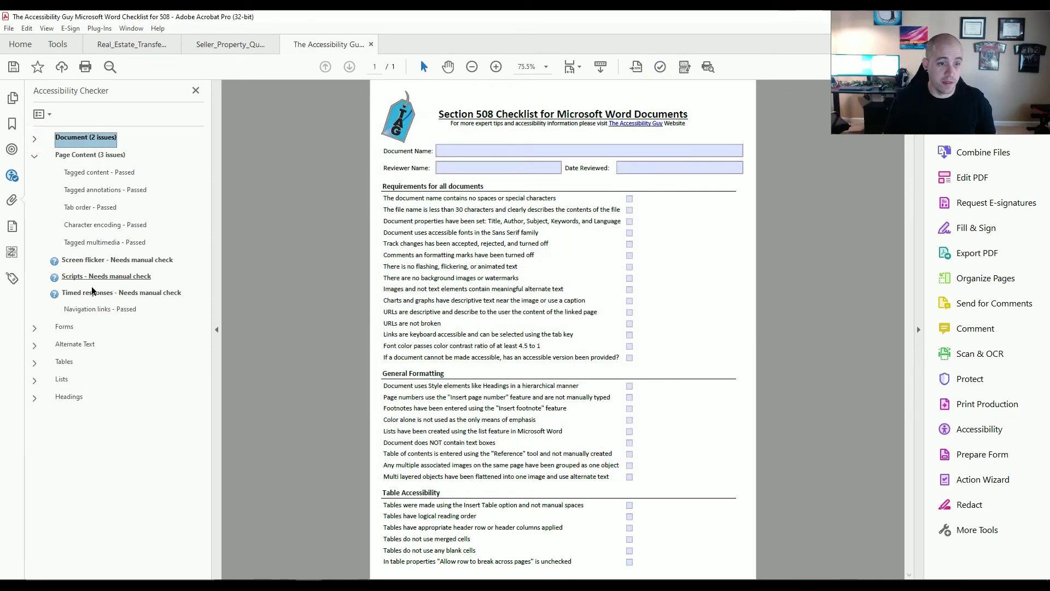
{"action": "left_click", "coordinate": [34, 156]}
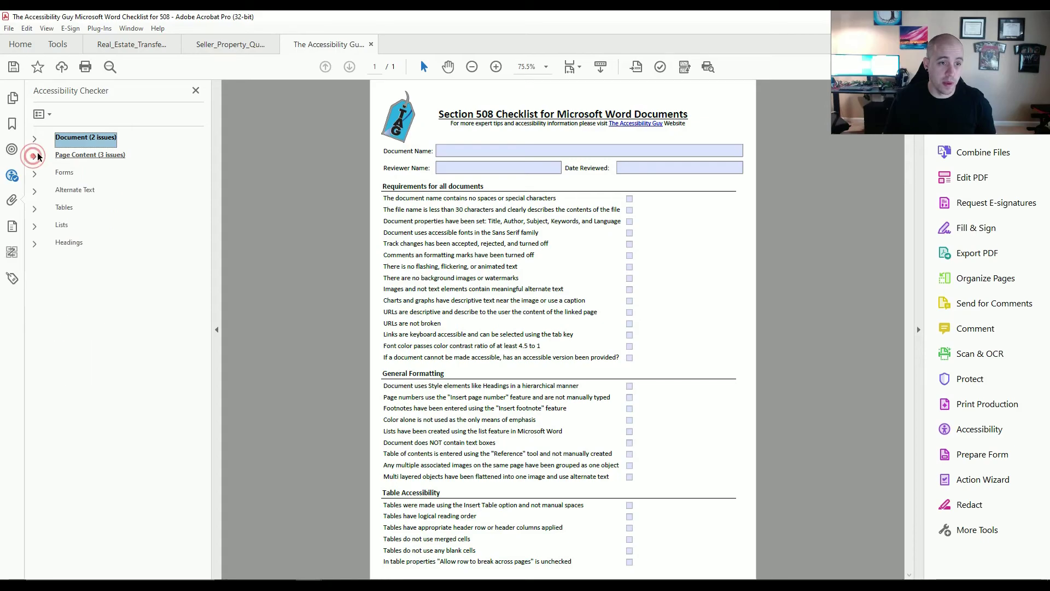